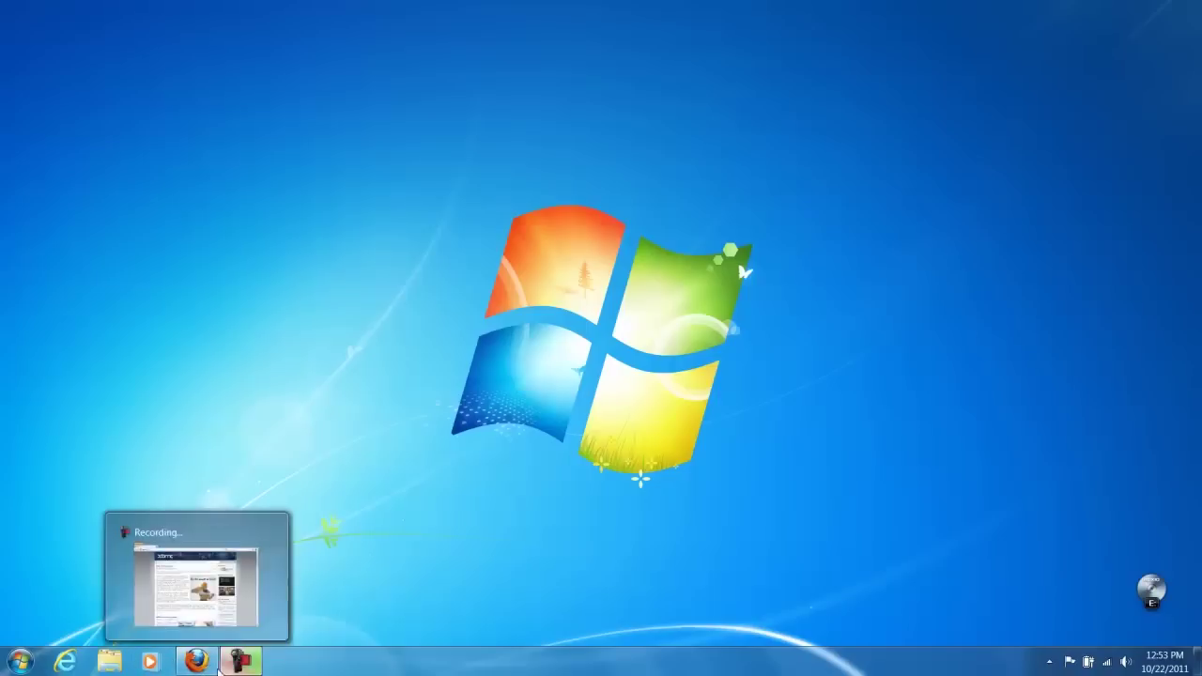
Open the XBMC site's skins gallery in Firefox and view the enlarged Movies home-screen image of the Aeon skin.
left_click(214, 591)
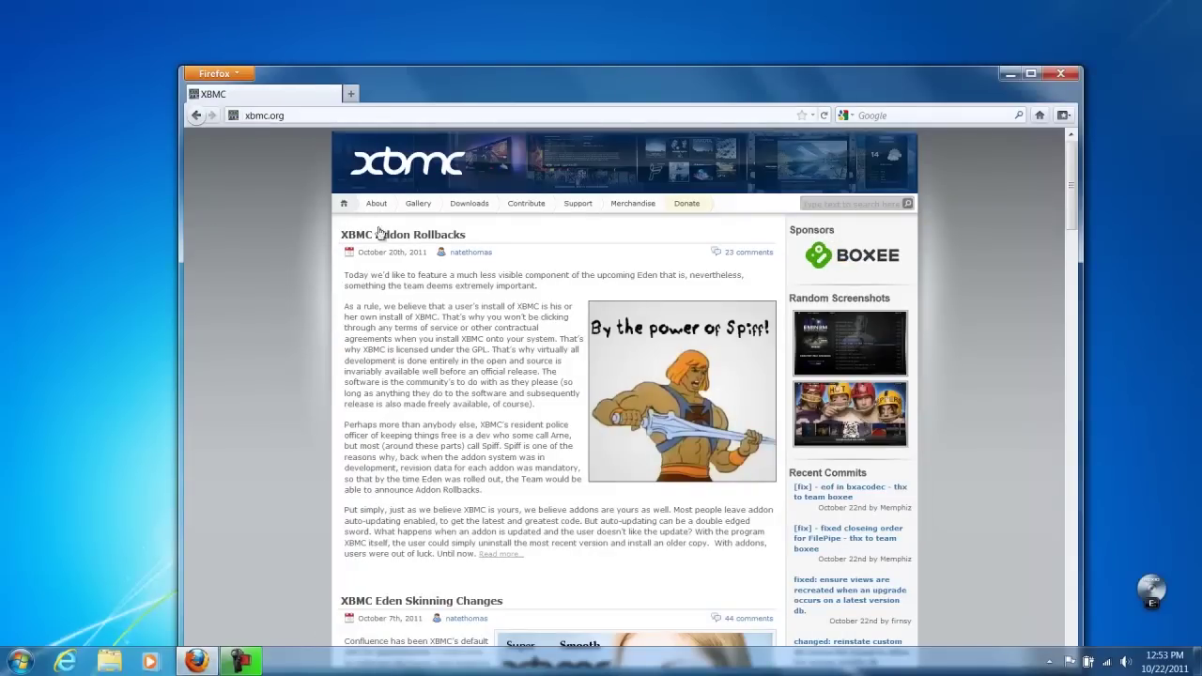
mouse_move(416, 207)
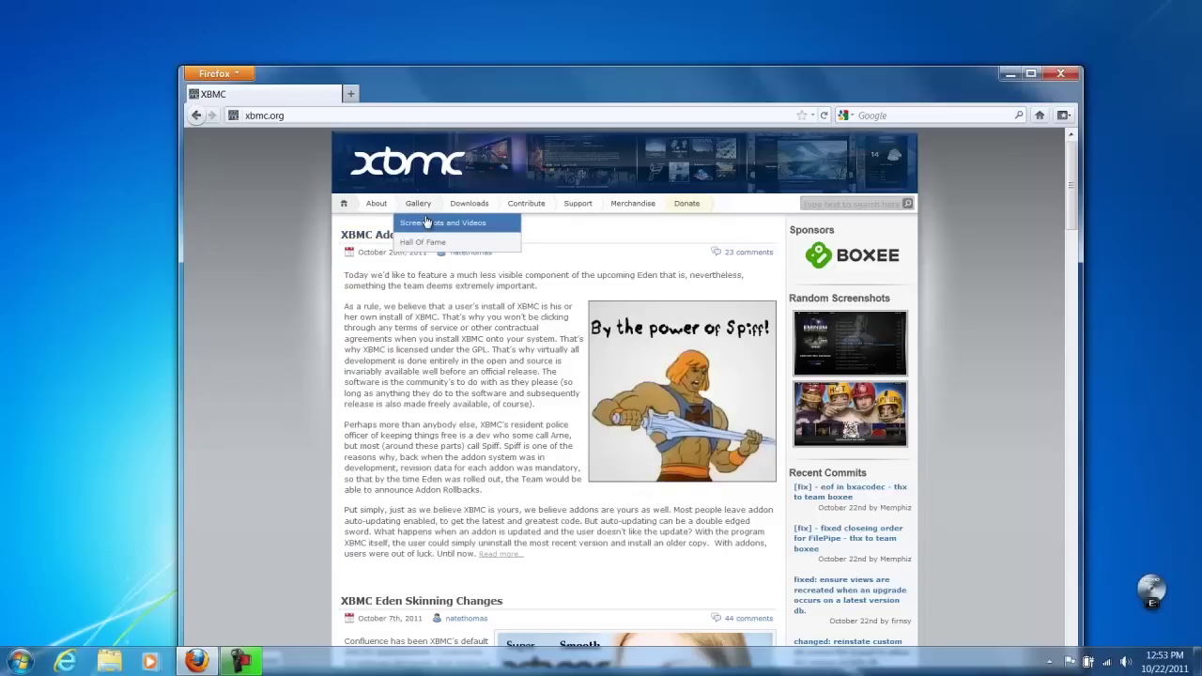
left_click(425, 223)
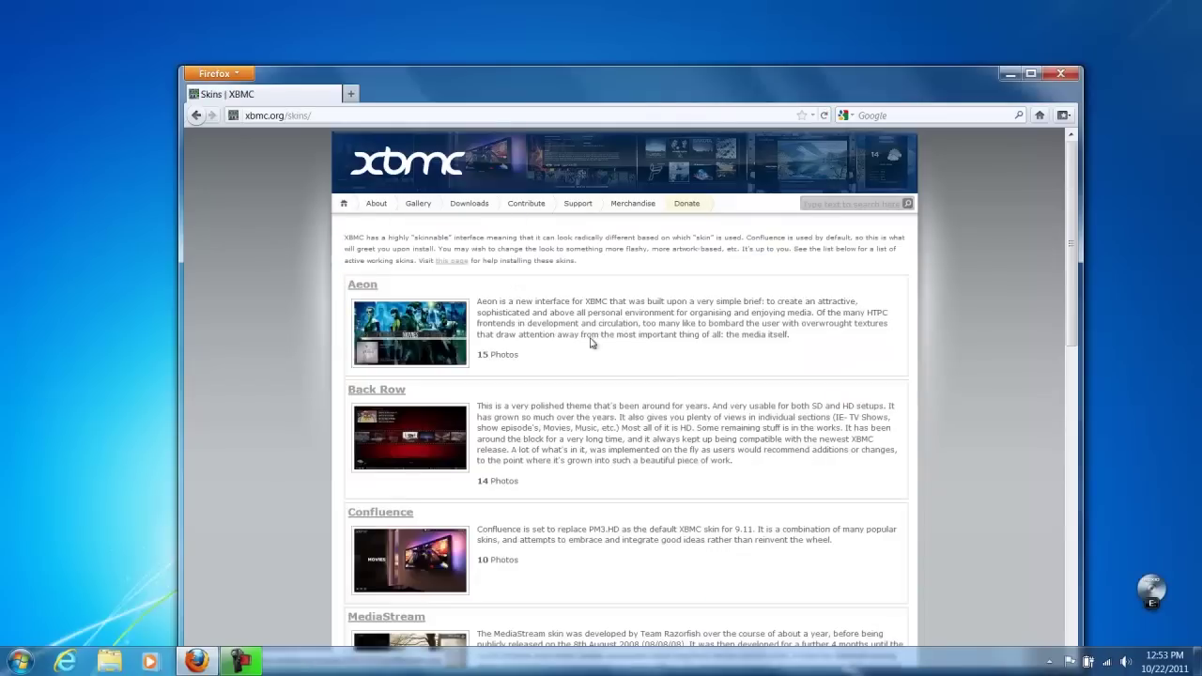
left_click(408, 345)
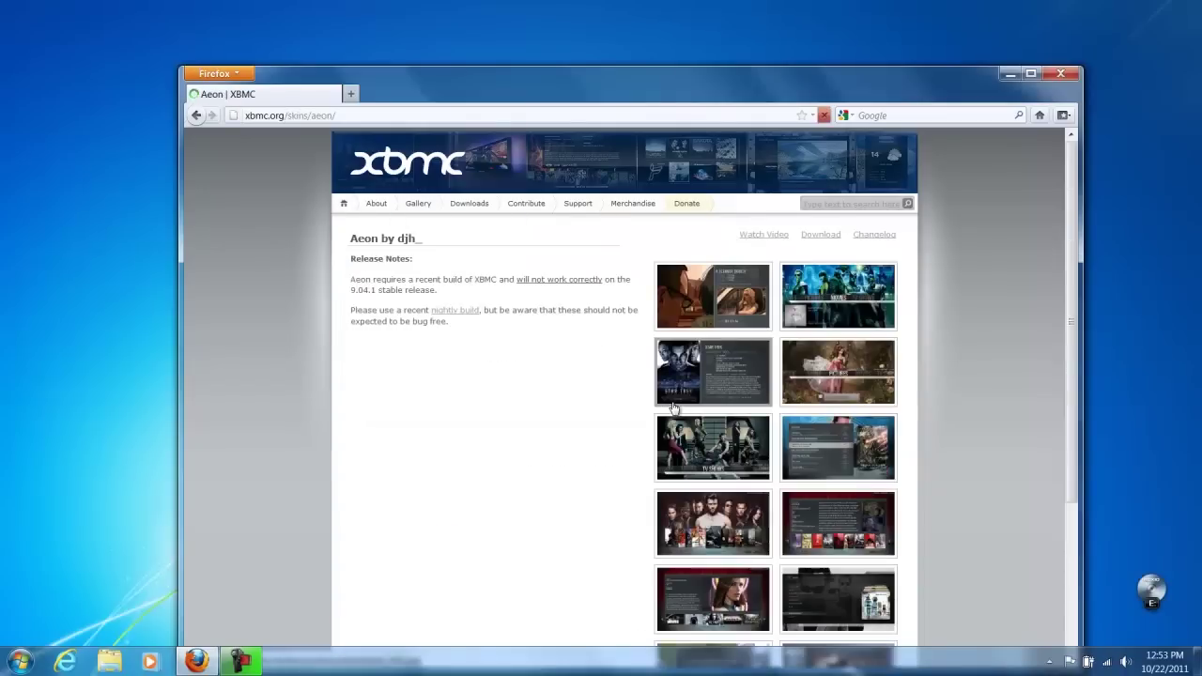
left_click(813, 377)
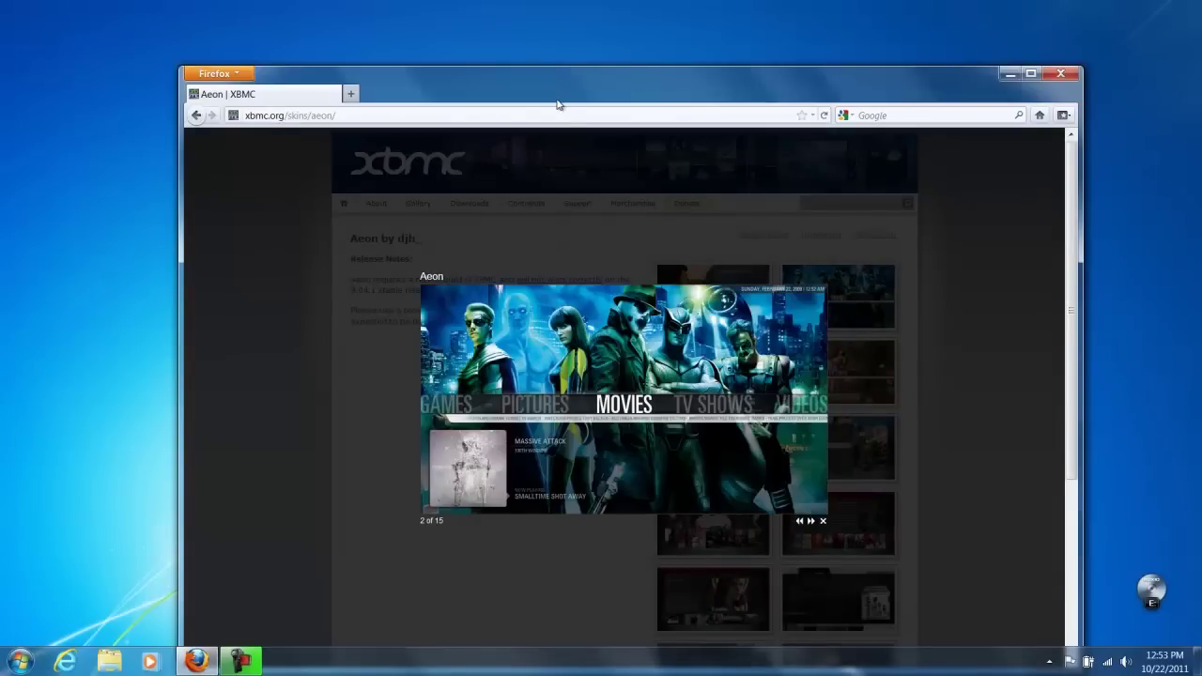
left_click(825, 522)
Request the Windows installer of the stable 10.1 "Dharma" release from the XBMC downloads page and move its save prompt aside.
left_click(474, 204)
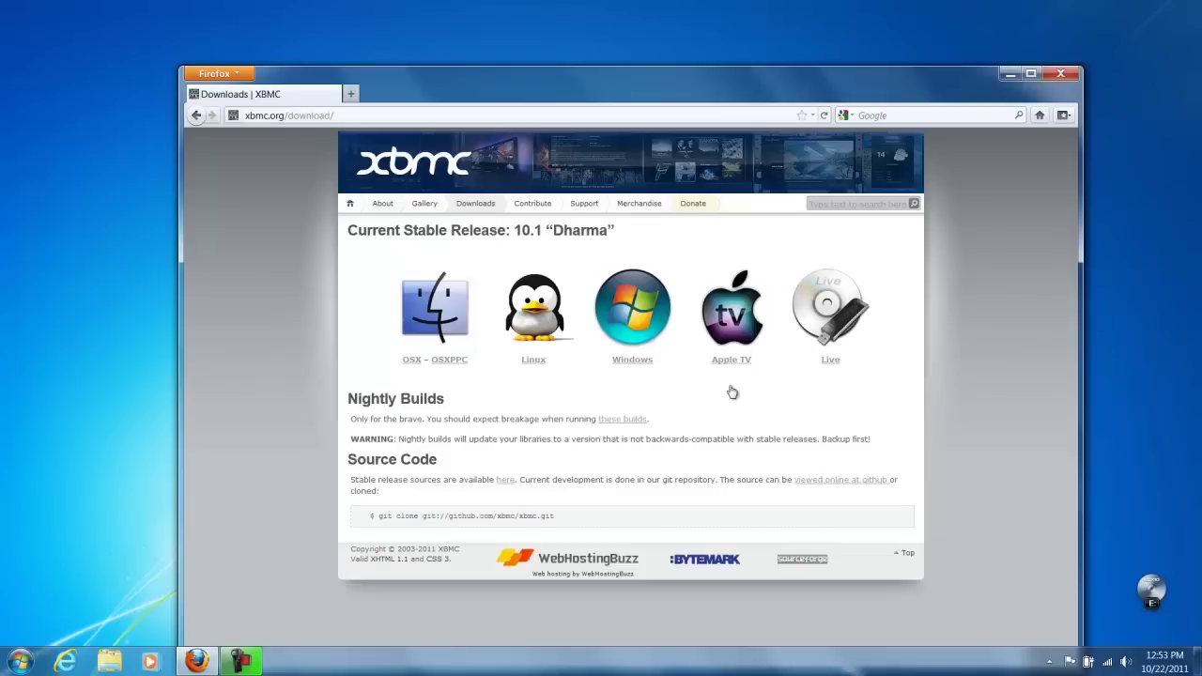
left_click(633, 365)
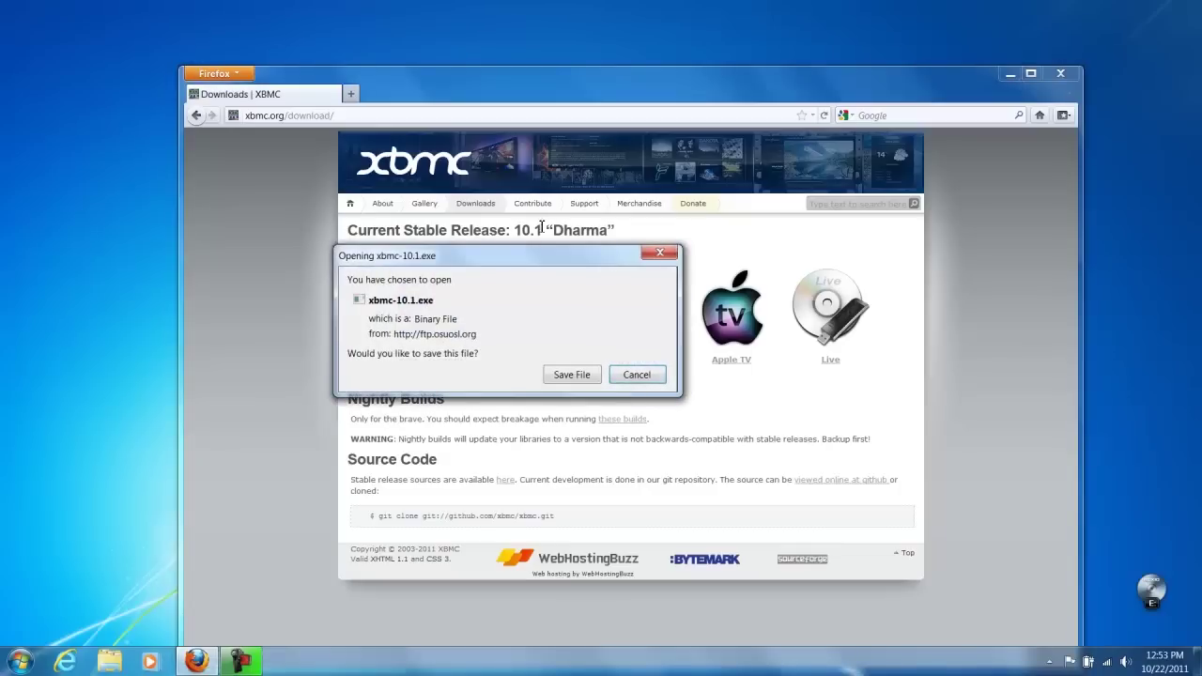
left_click_drag(549, 260, 320, 42)
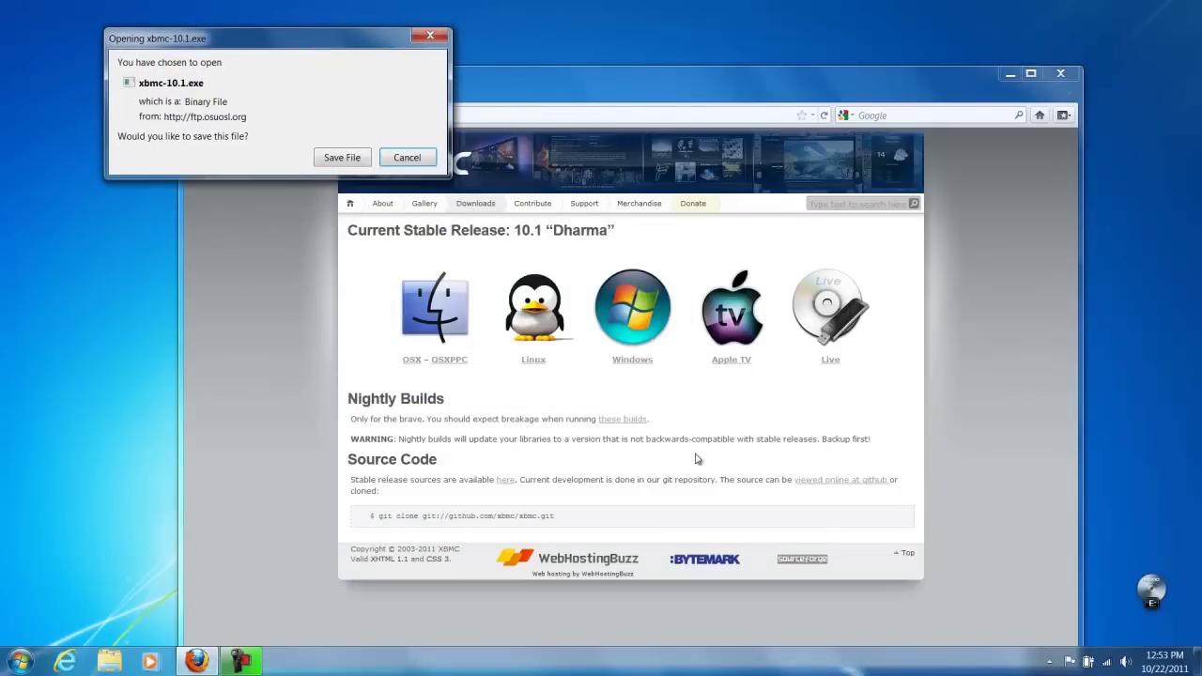
left_click(634, 421)
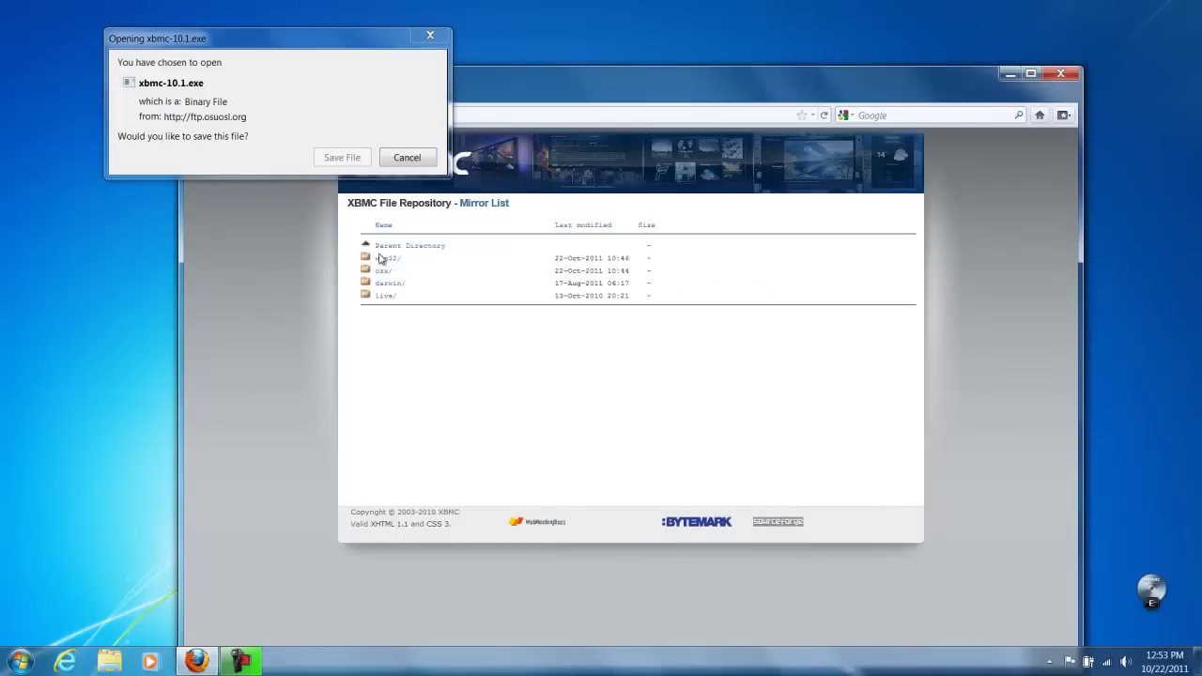
left_click(381, 261)
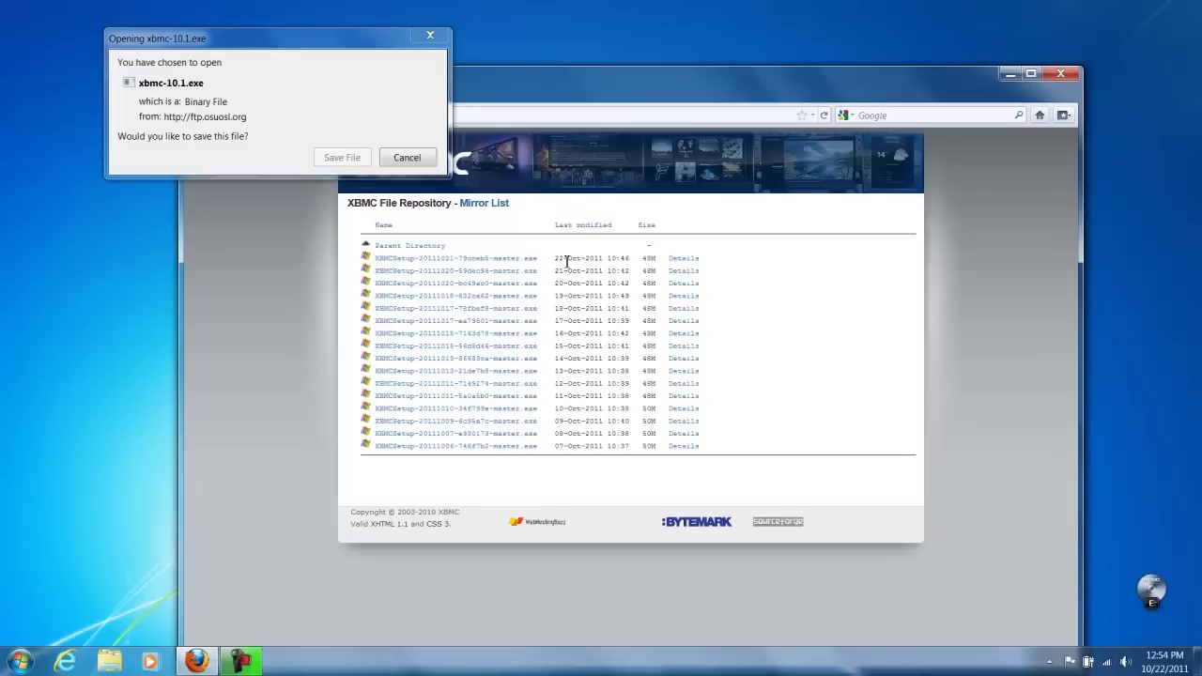
left_click_drag(556, 255, 407, 268)
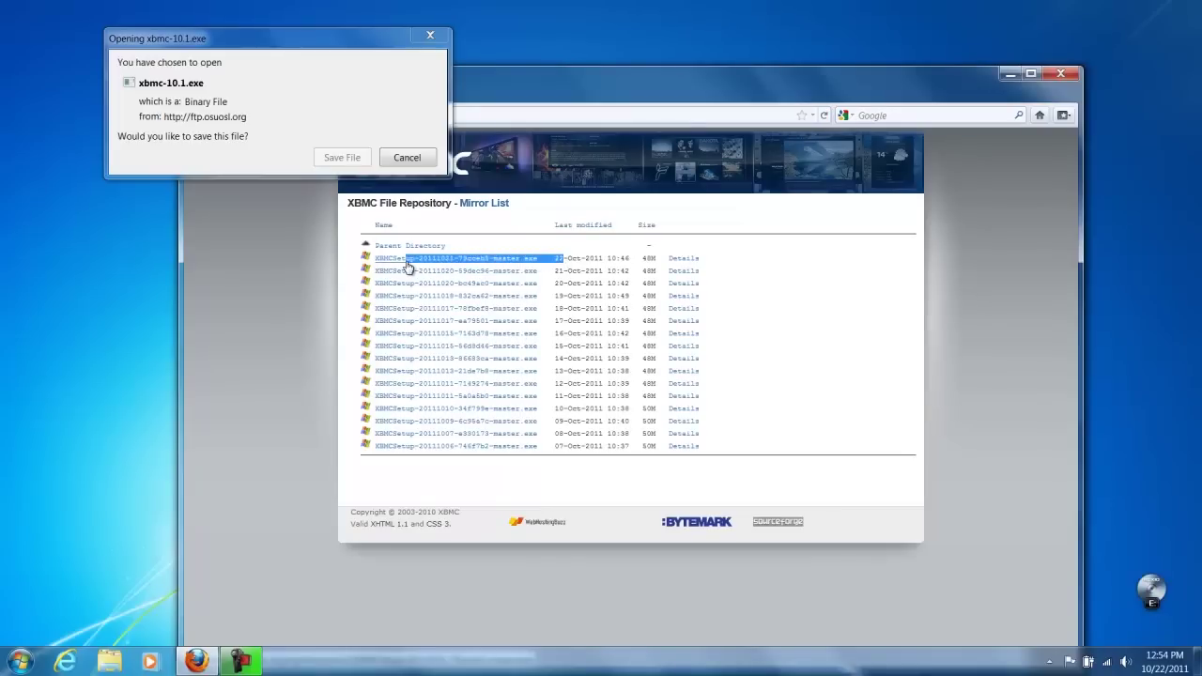
left_click(617, 261)
left_click(406, 157)
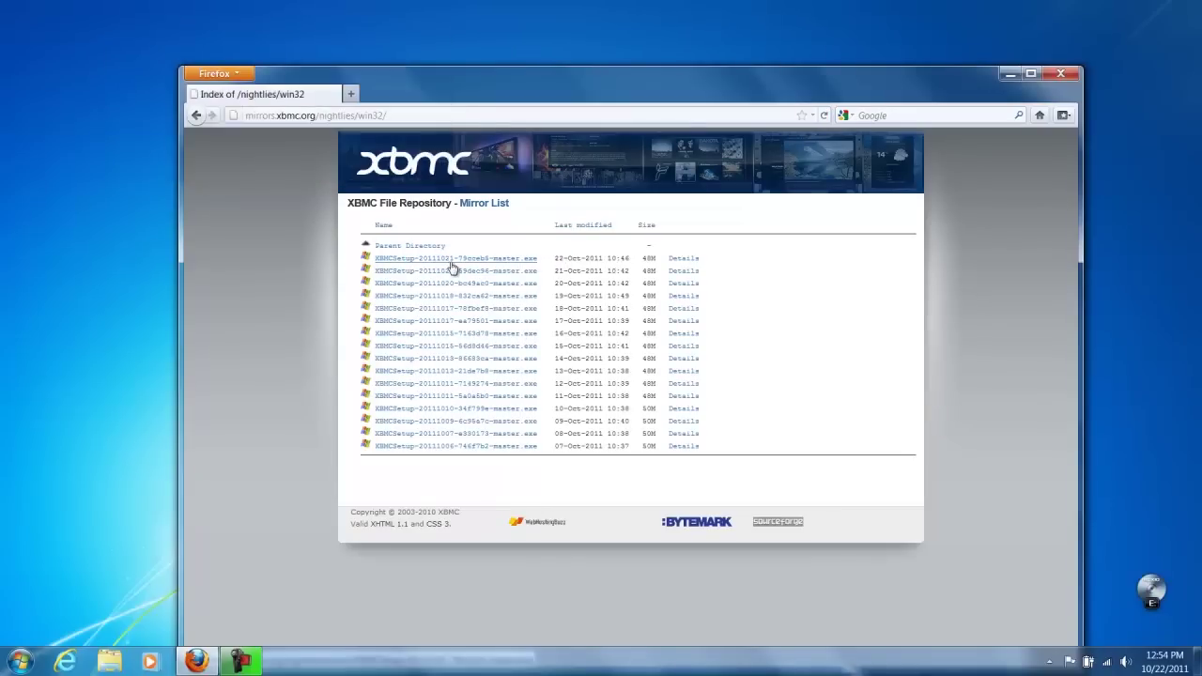
left_click(451, 260)
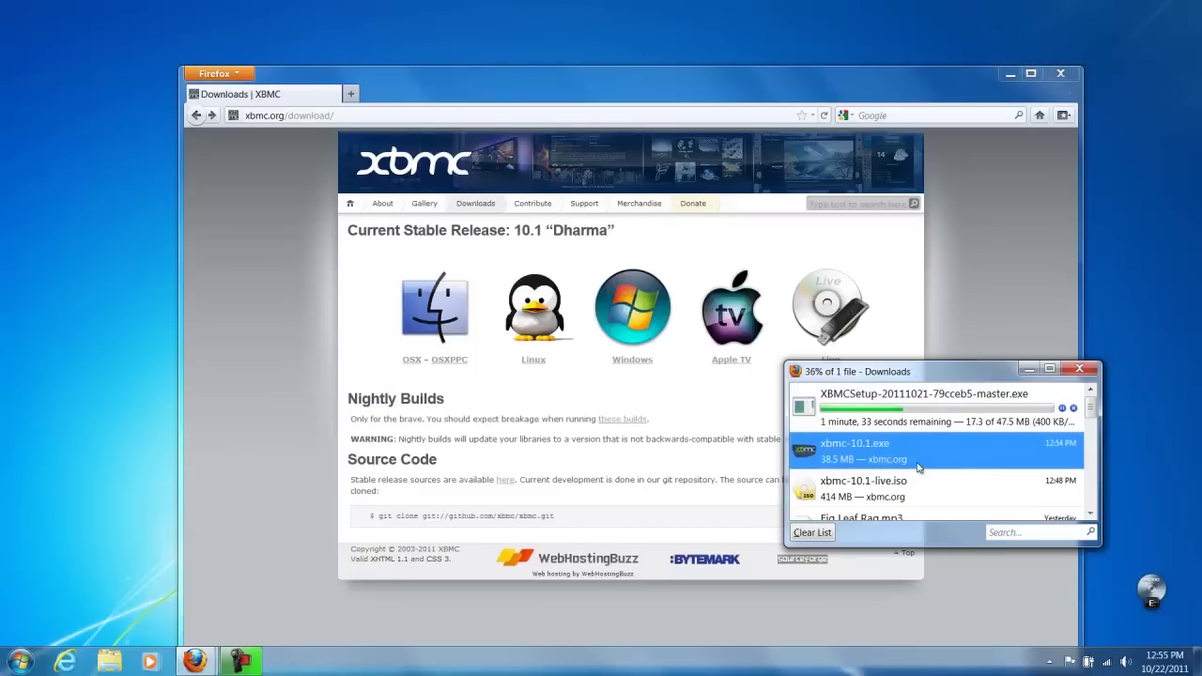
Minimize the browser window and run the downloaded xbmc-10.1.exe installer, allowing it despite the unknown publisher.
left_click(1010, 73)
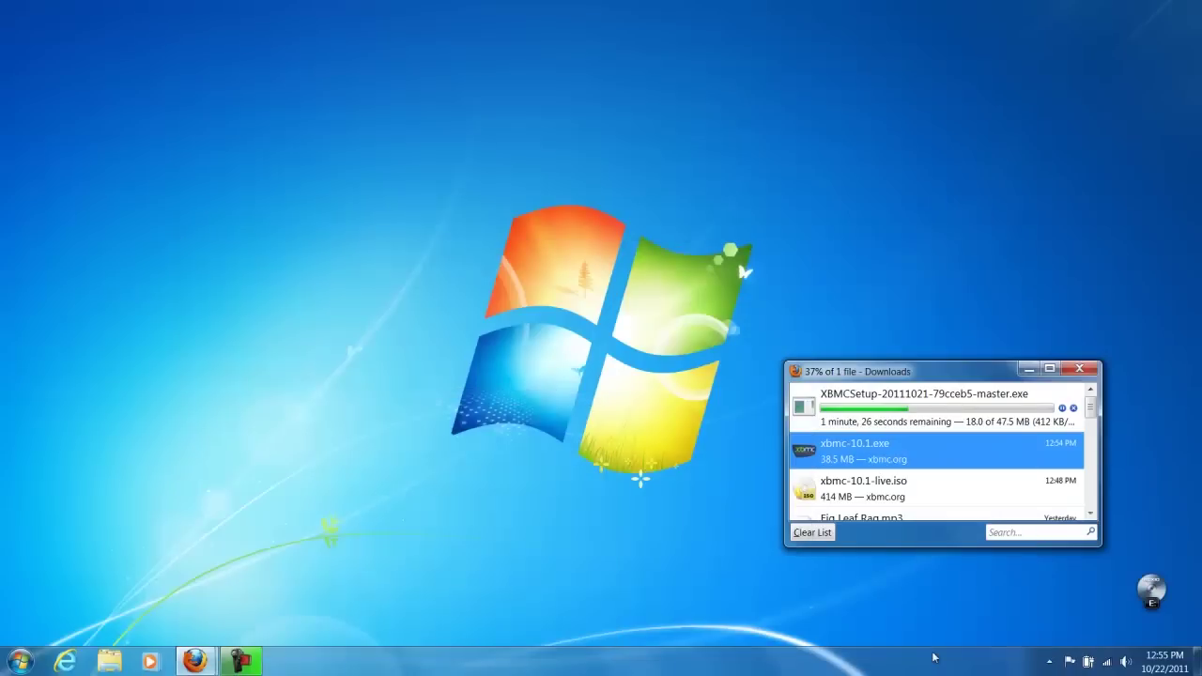
right_click(851, 469)
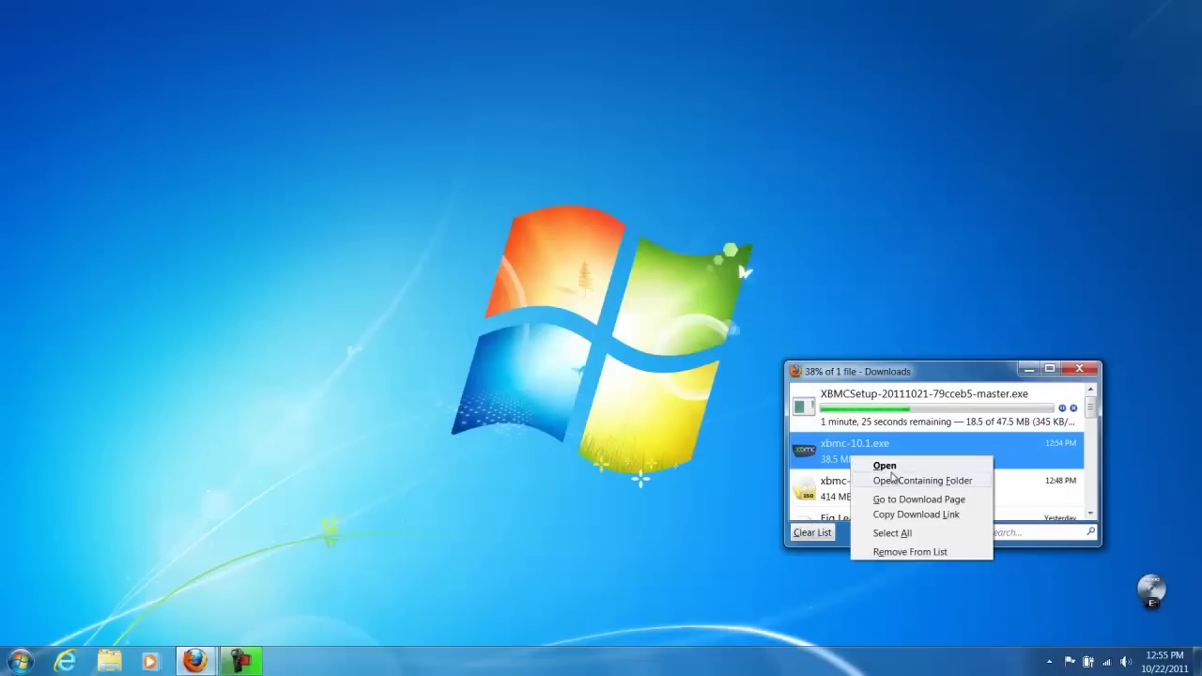
left_click(891, 468)
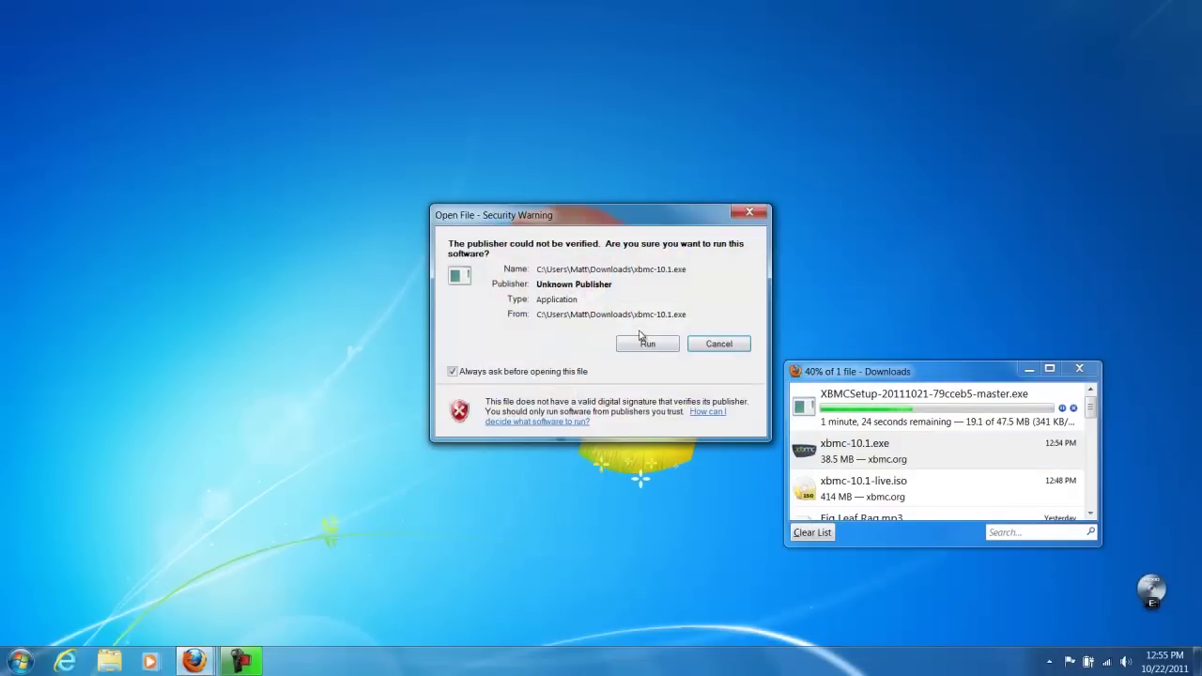
left_click(648, 346)
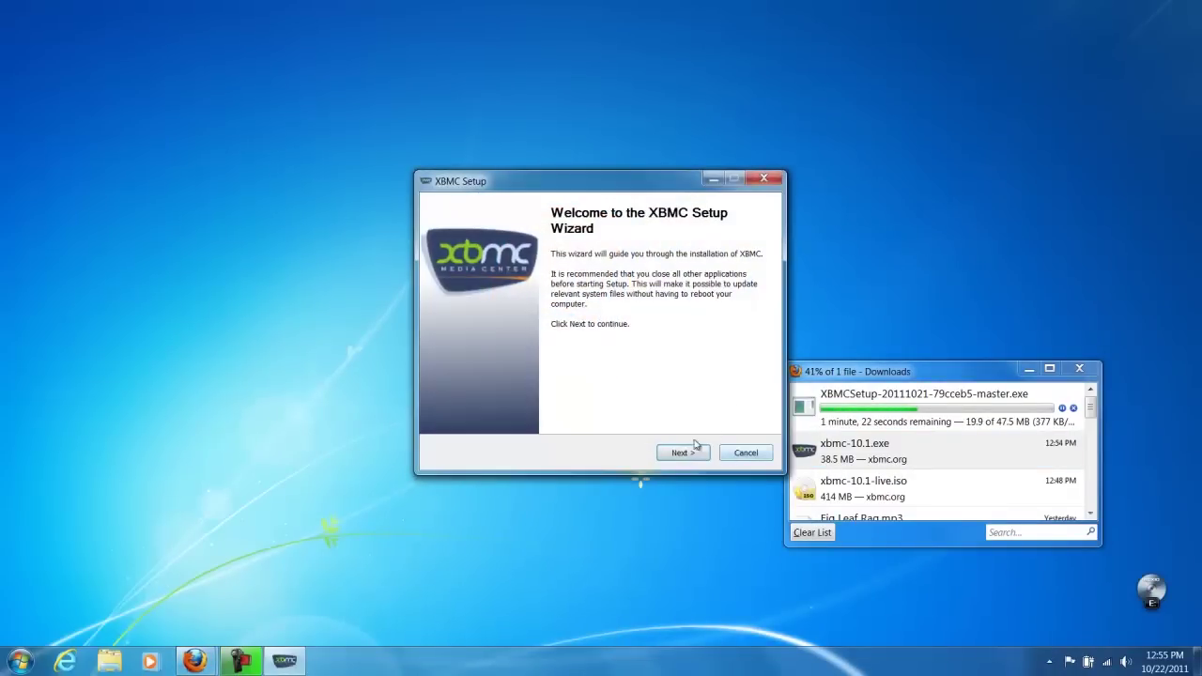
Accept the licence and install XBMC with the Full install type, the default destination folder and the XBMC Start Menu folder.
left_click(684, 454)
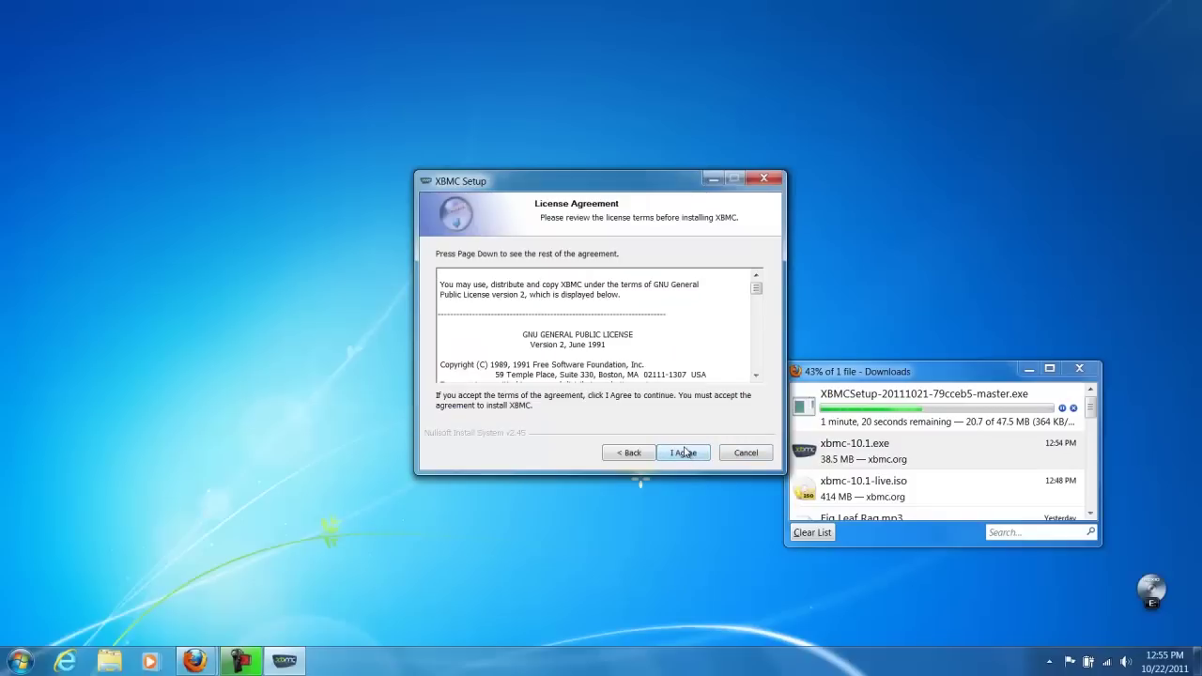
left_click(686, 453)
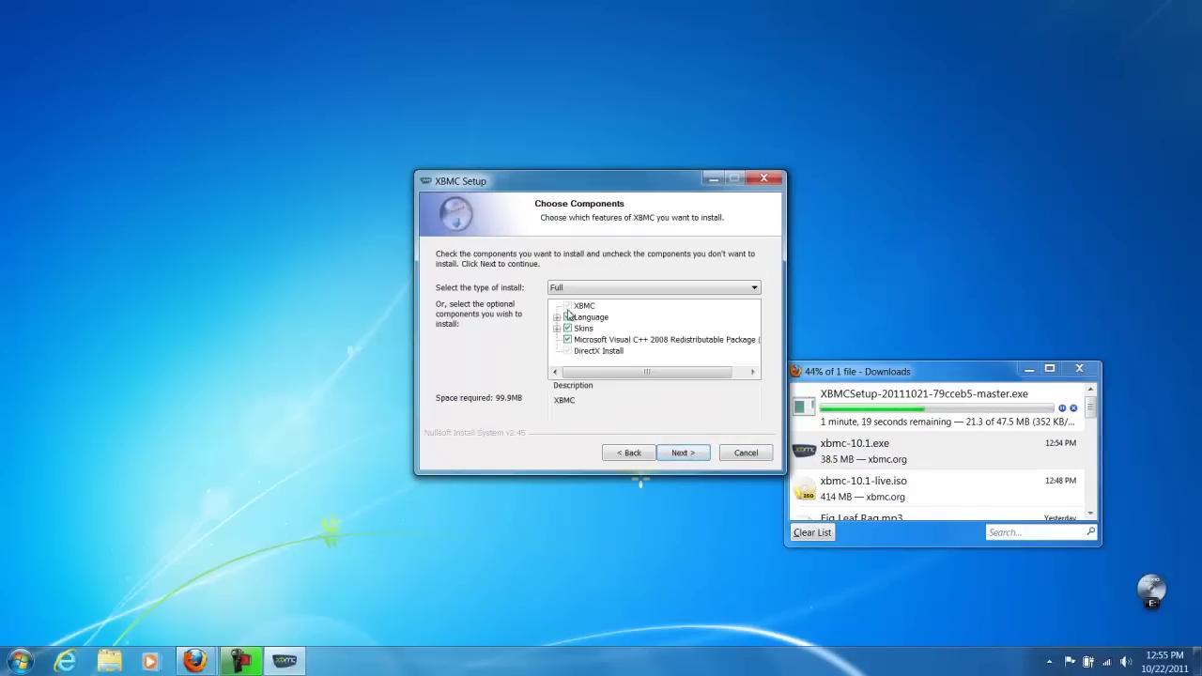
left_click(694, 464)
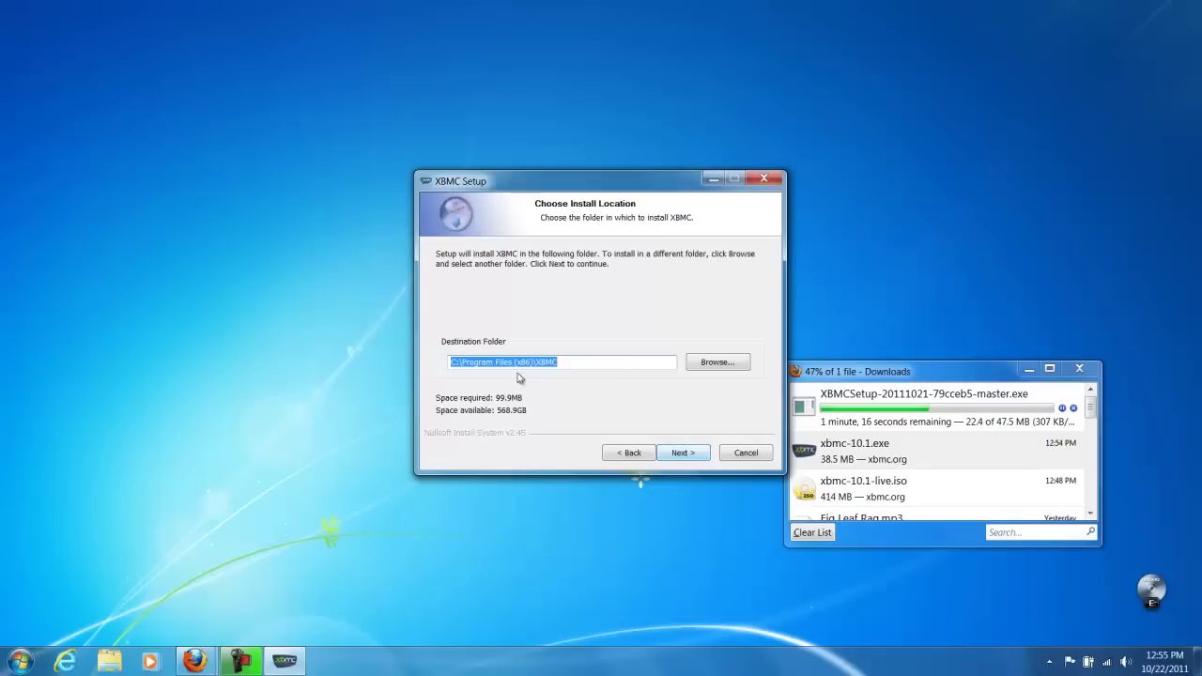
left_click(698, 456)
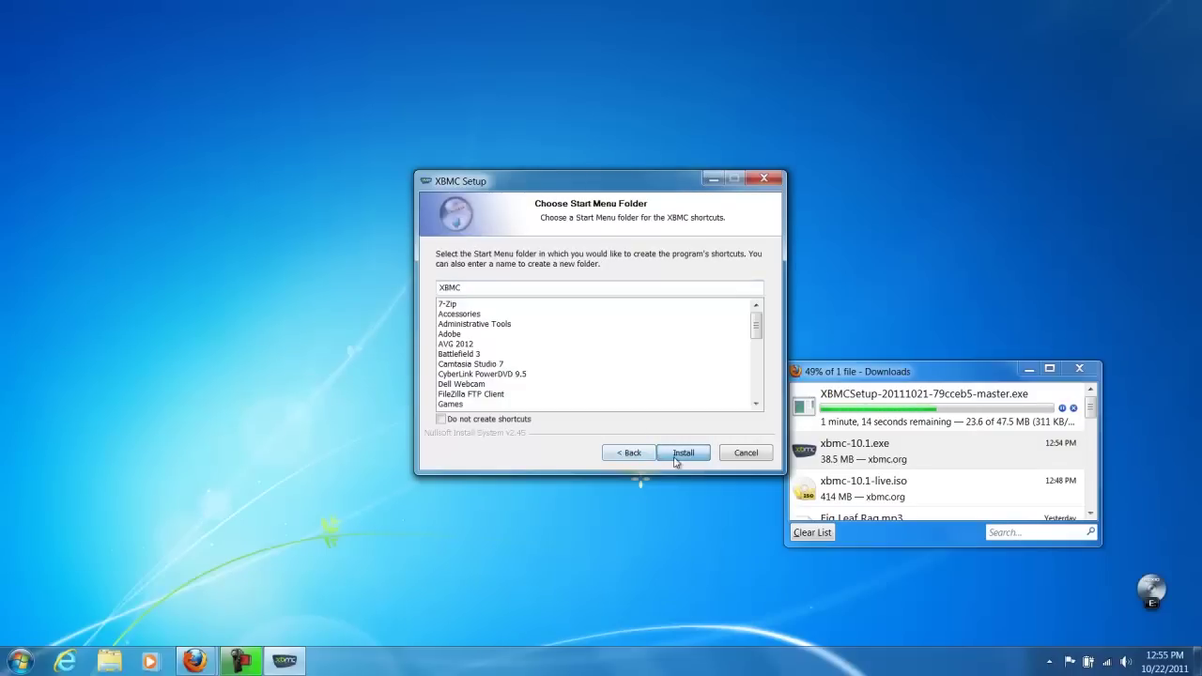
left_click(676, 459)
left_click(683, 452)
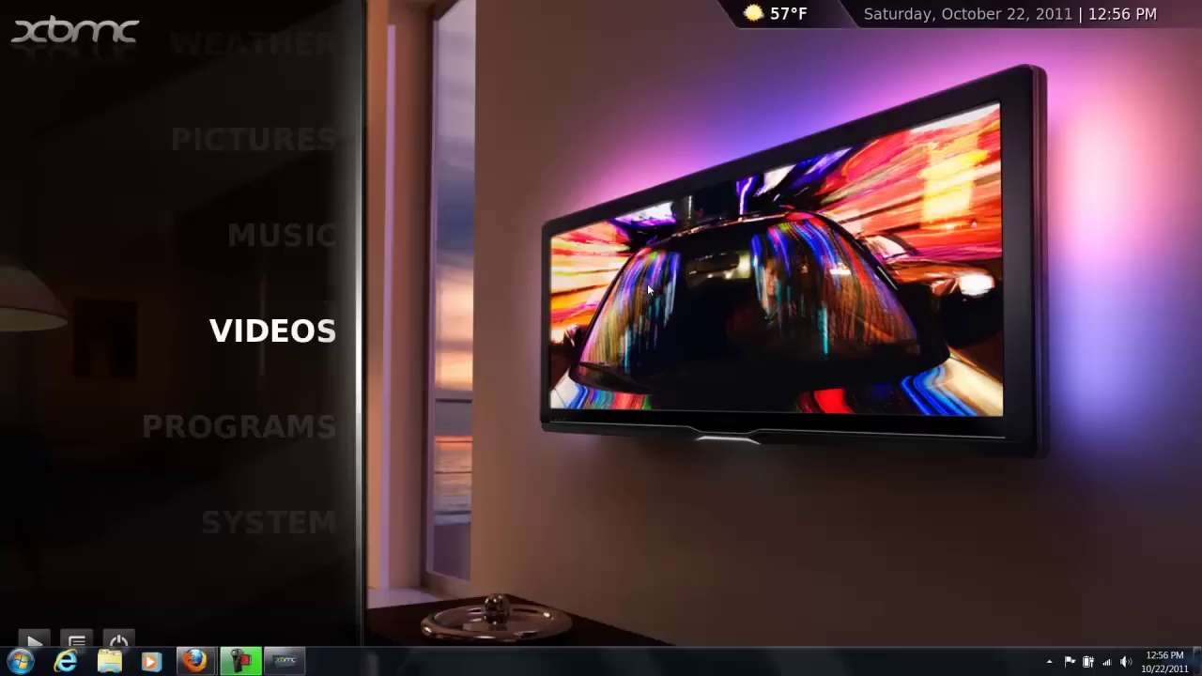
Move to Programs on the XBMC home screen and agree to disable the broken MTV add-on.
key("Down")
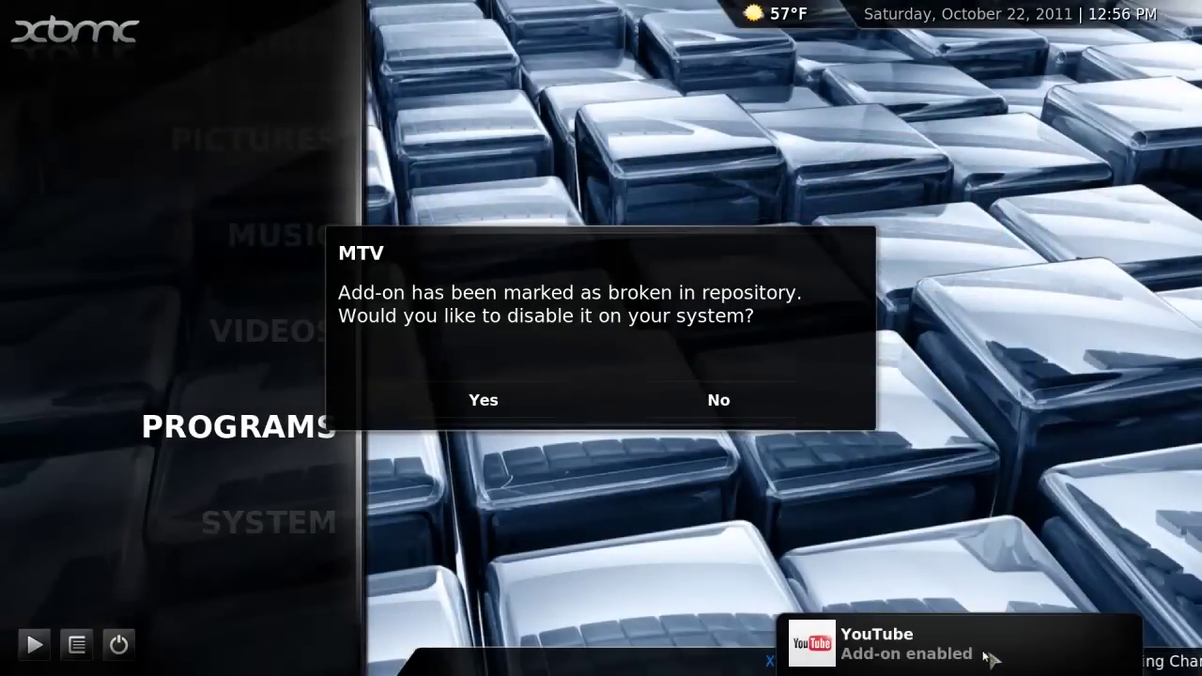
left_click(469, 407)
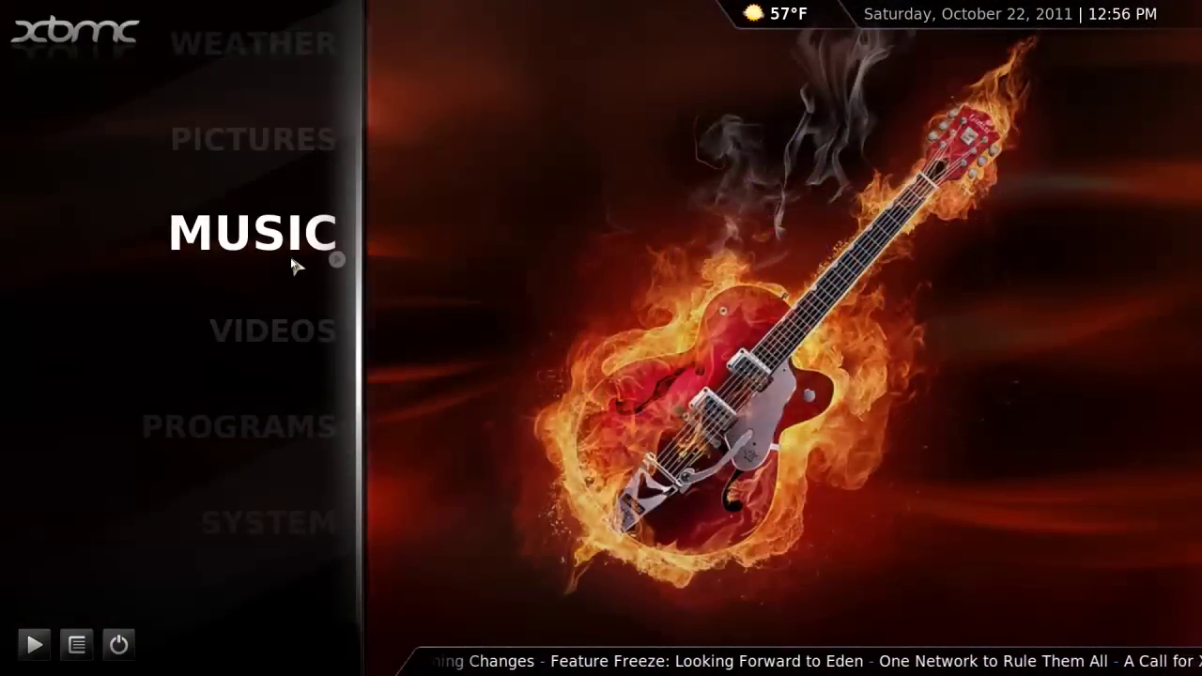
View the form for adding a source to the music files, leave it without adding anything, and return to the home screen.
left_click(293, 267)
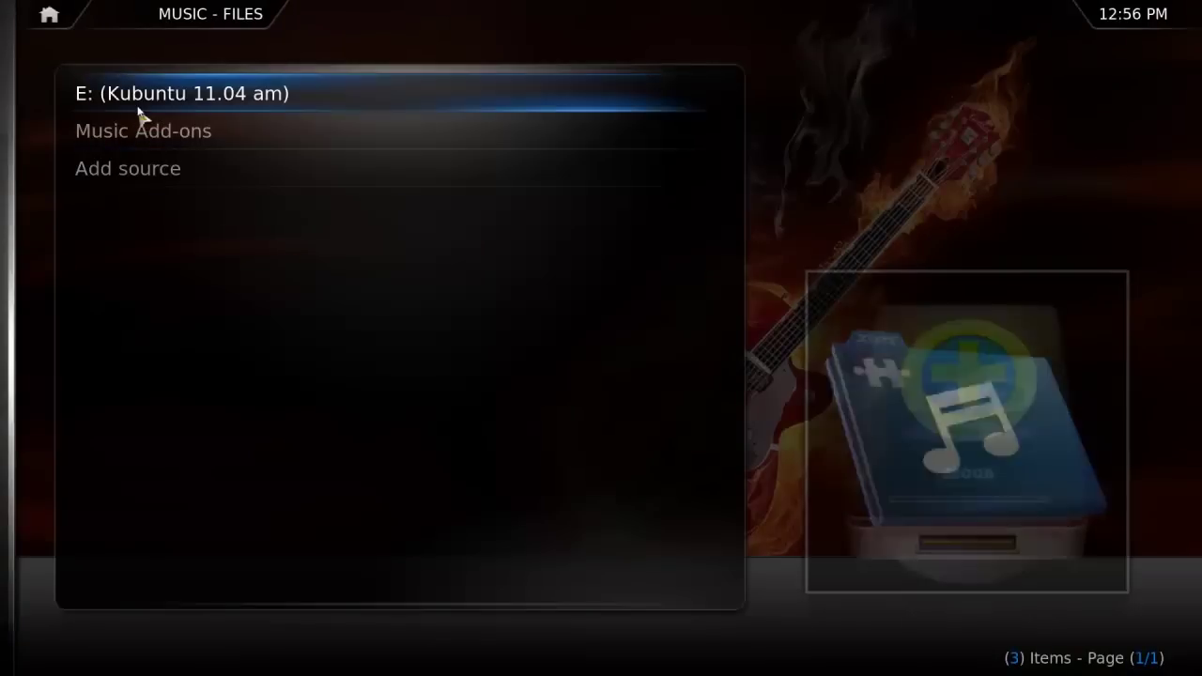
left_click(156, 170)
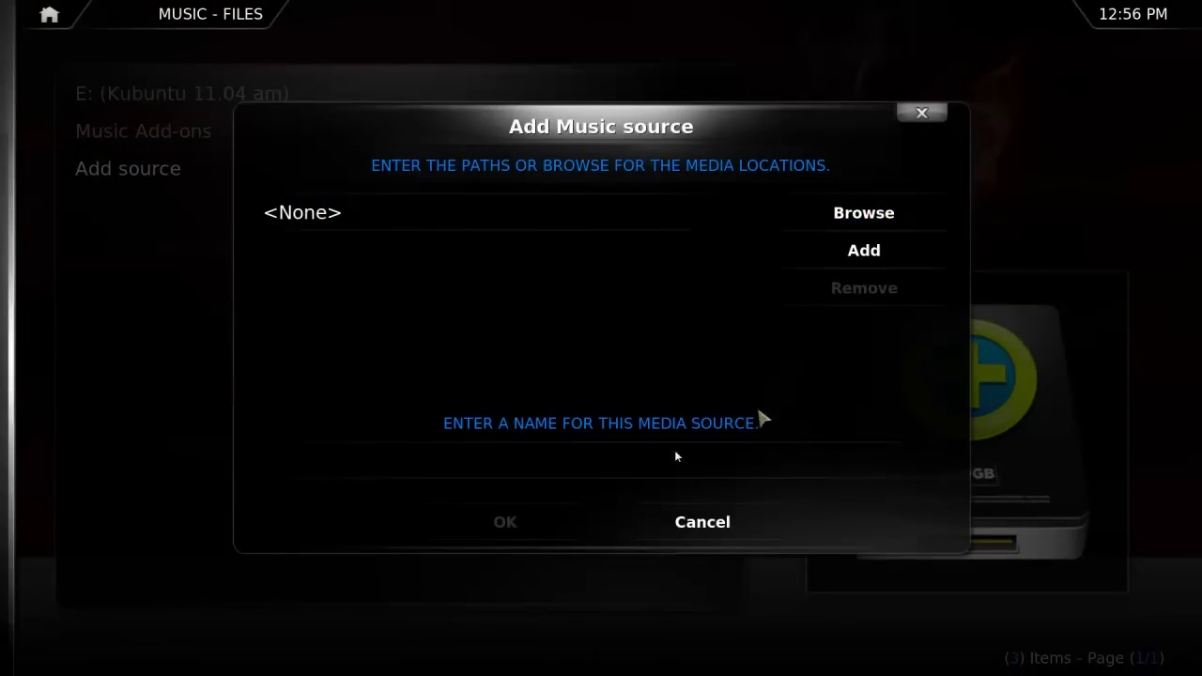
left_click(700, 526)
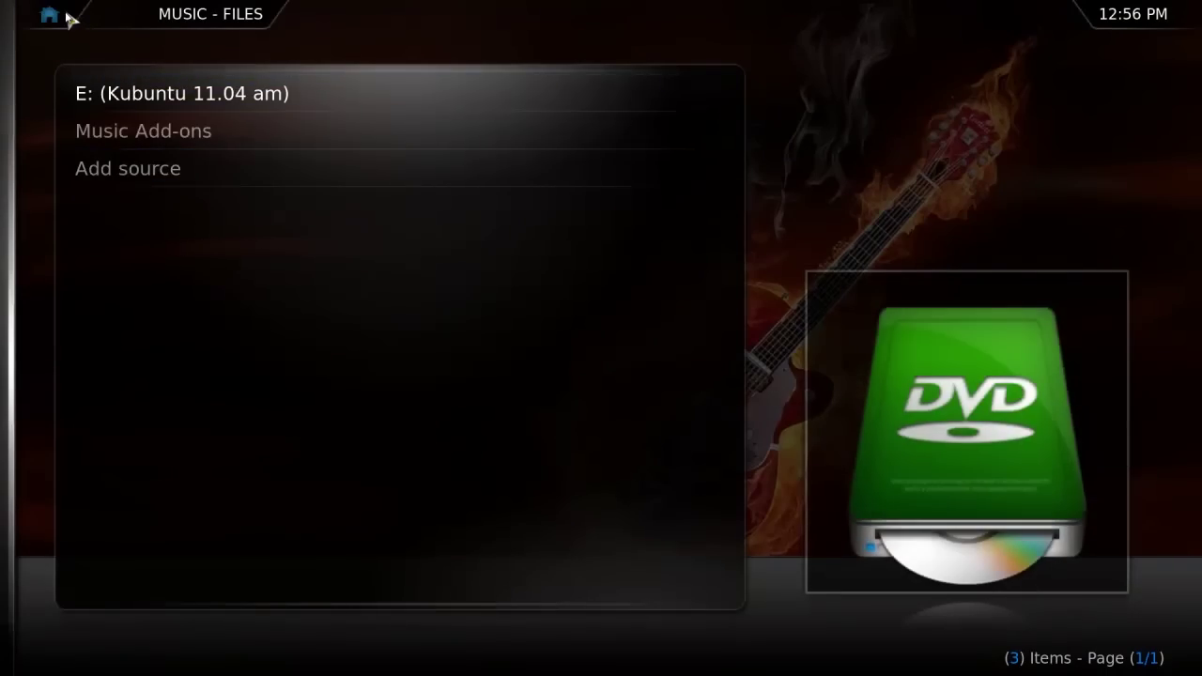
left_click(67, 14)
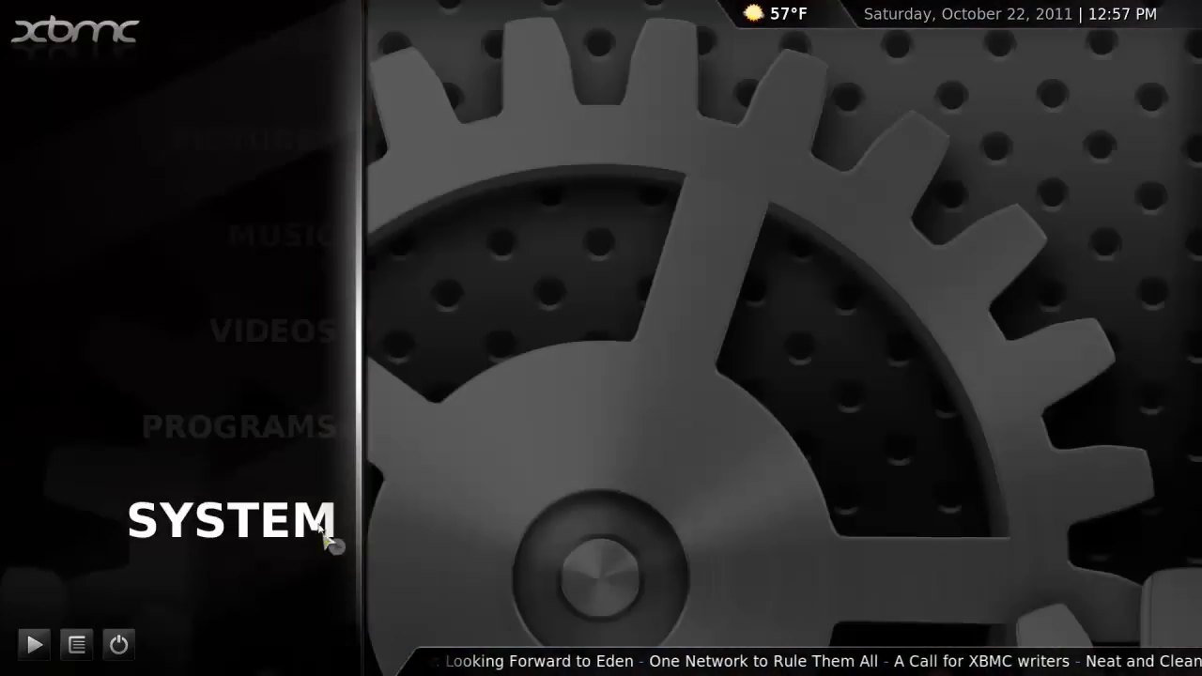
Open the skin choice in the system's appearance settings and install the Aeon Nox skin from the available skin add-ons.
left_click(323, 531)
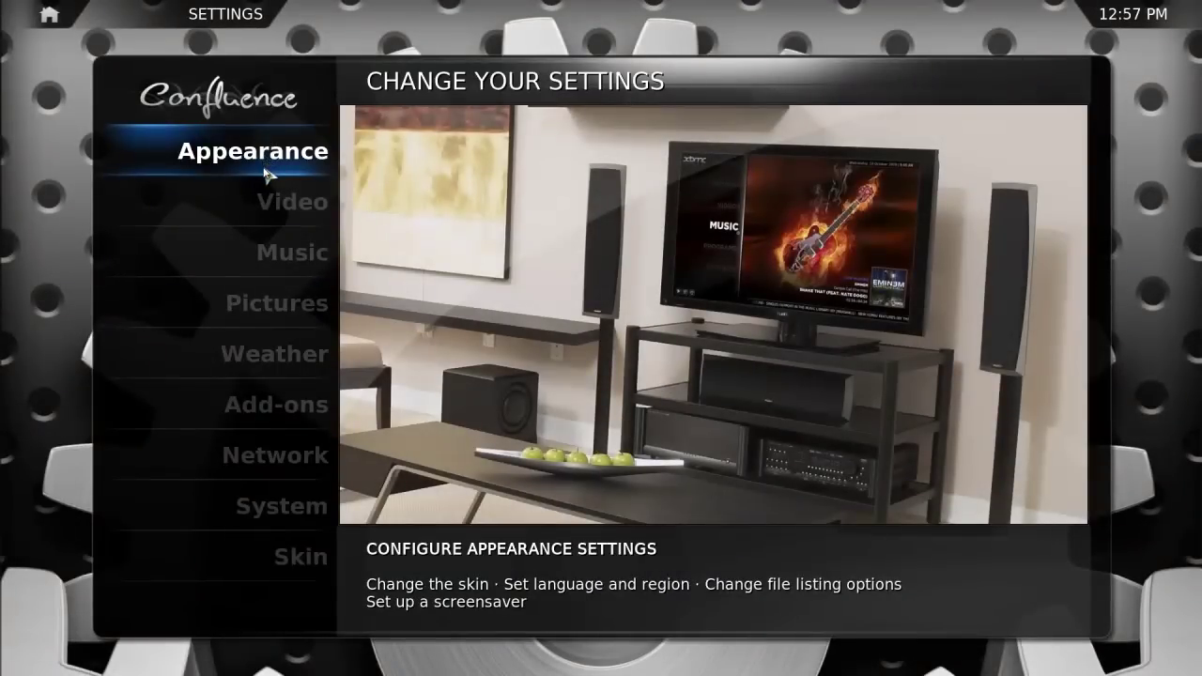
left_click(266, 174)
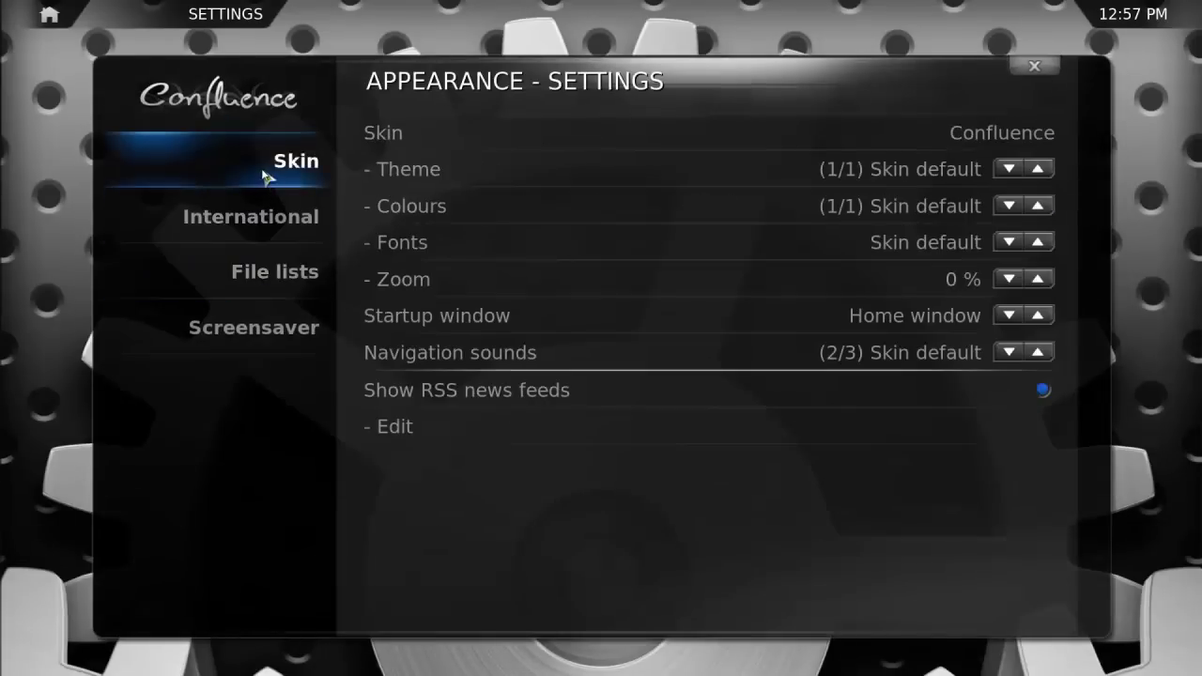
left_click(996, 141)
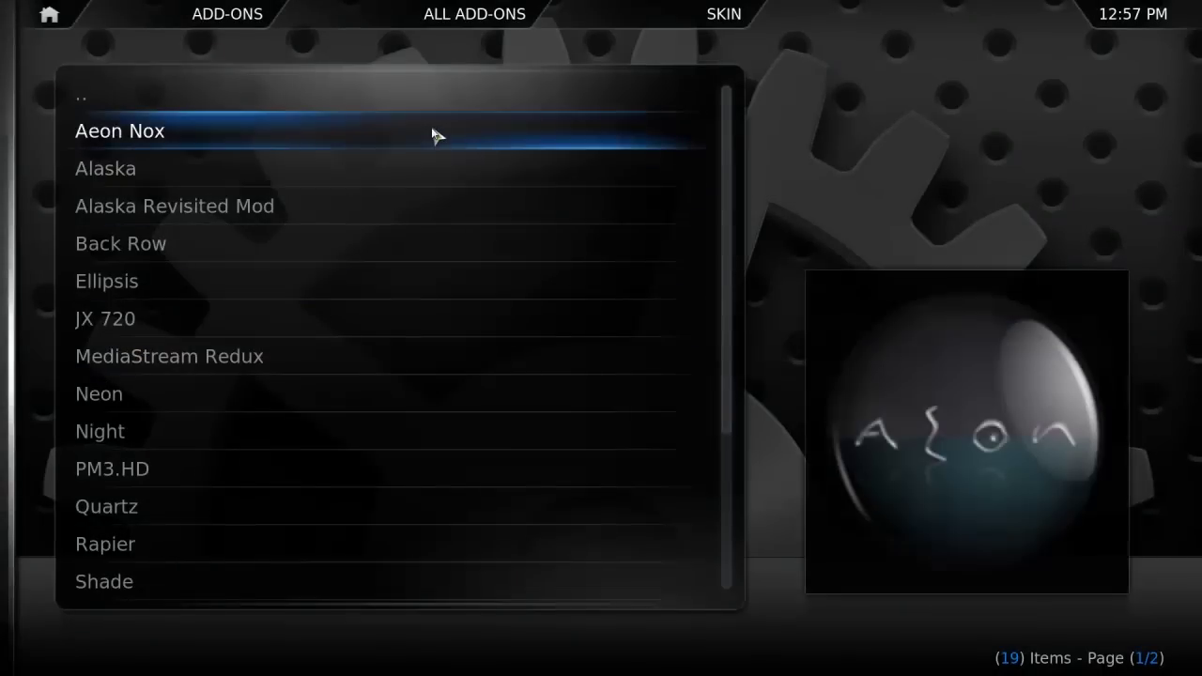
left_click(435, 136)
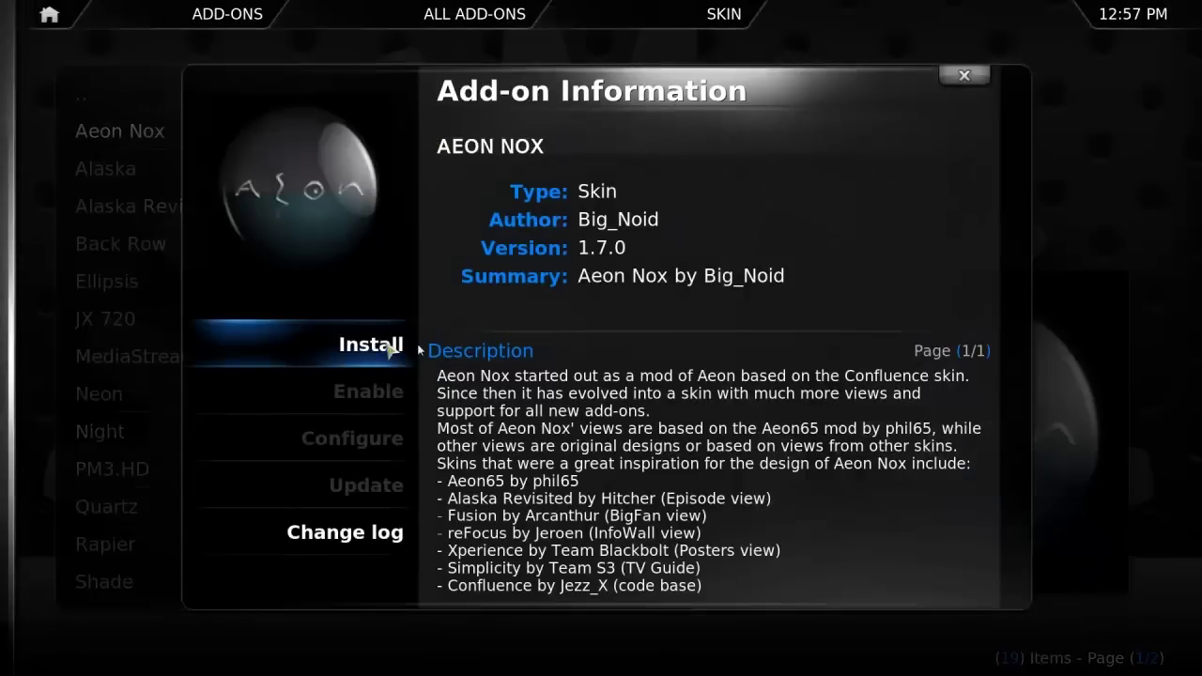
left_click(418, 350)
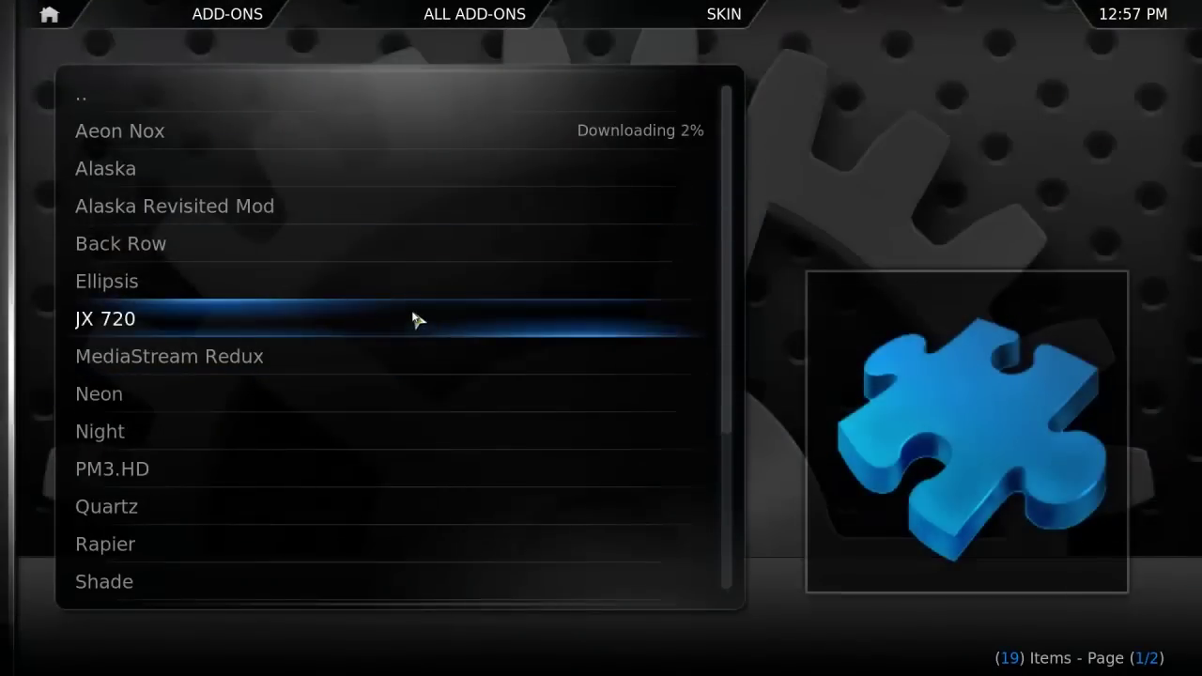
View the add-on information of the Ellipsis skin and close it.
left_click(414, 297)
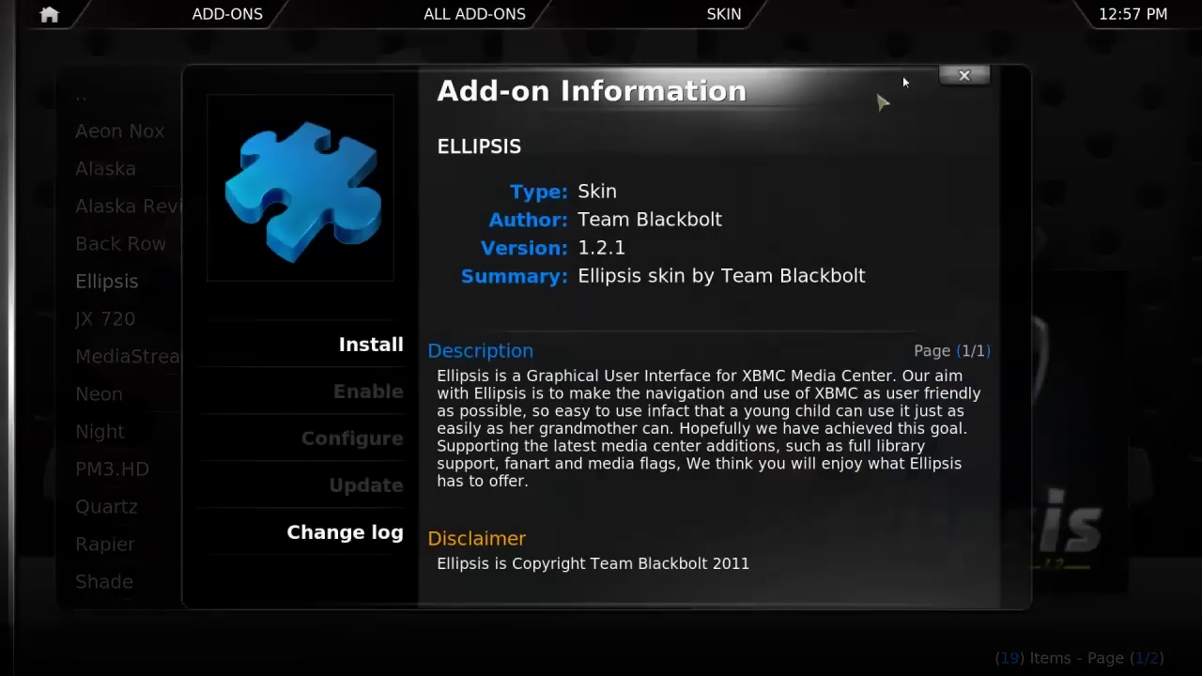
left_click(964, 76)
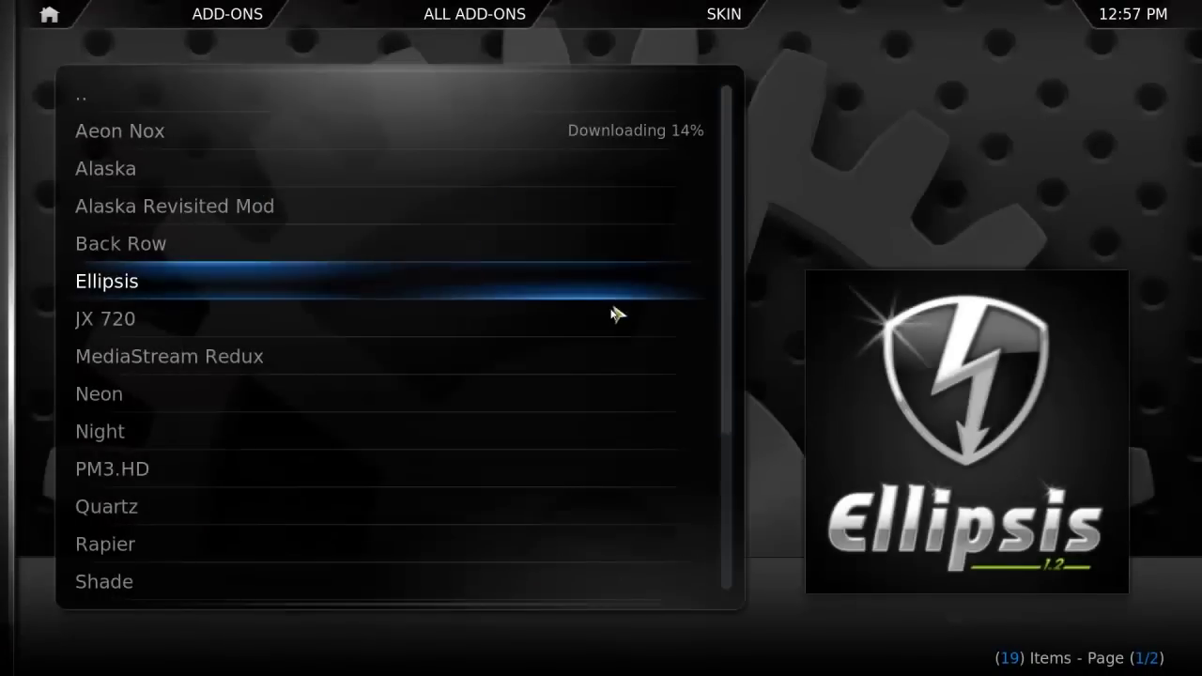
Install the JX 720 skin from the skin add-ons and switch to it.
left_click(611, 319)
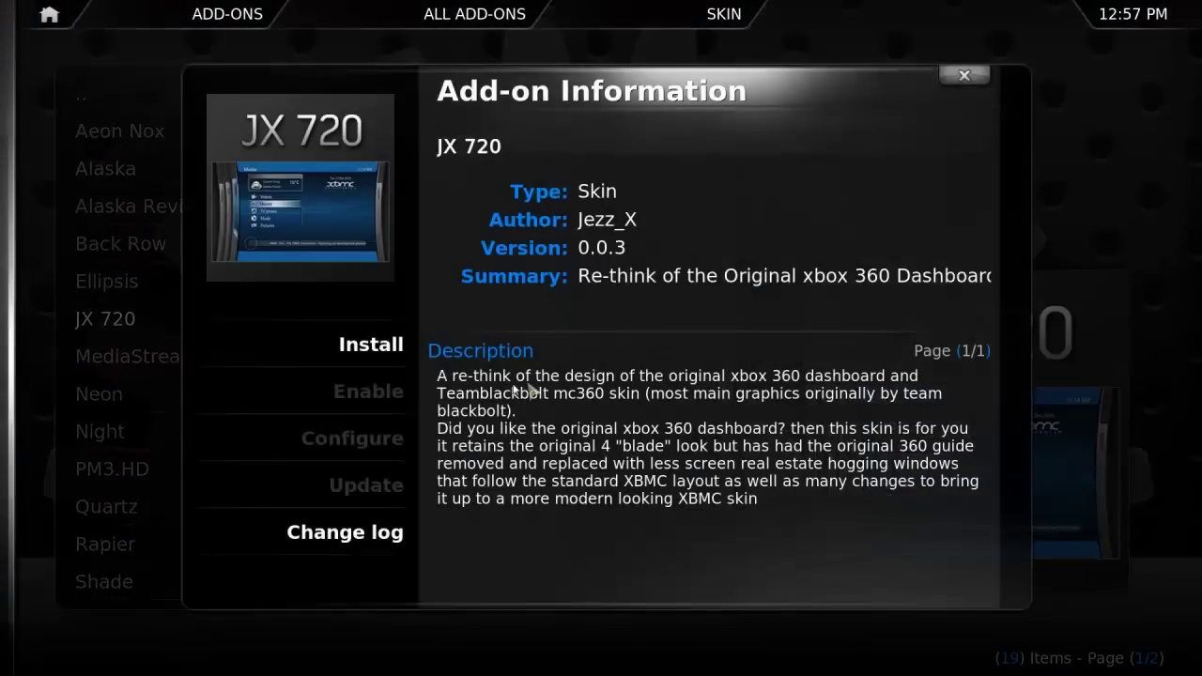
left_click(385, 346)
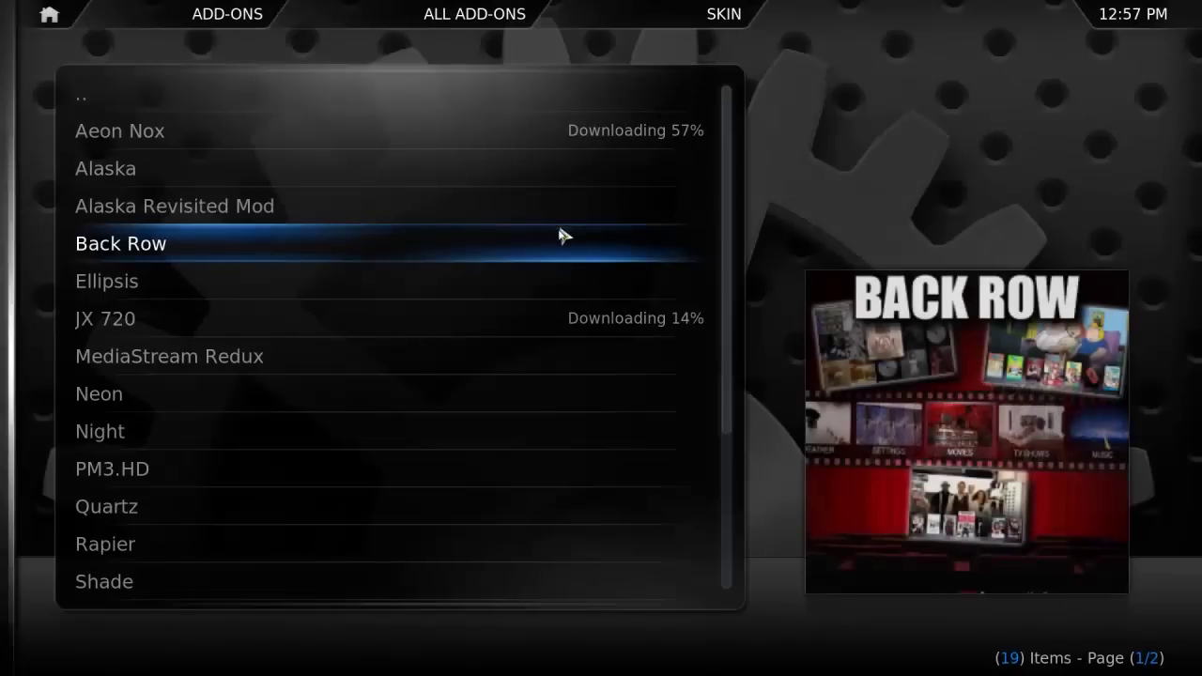
scroll(561, 302, "down", 4)
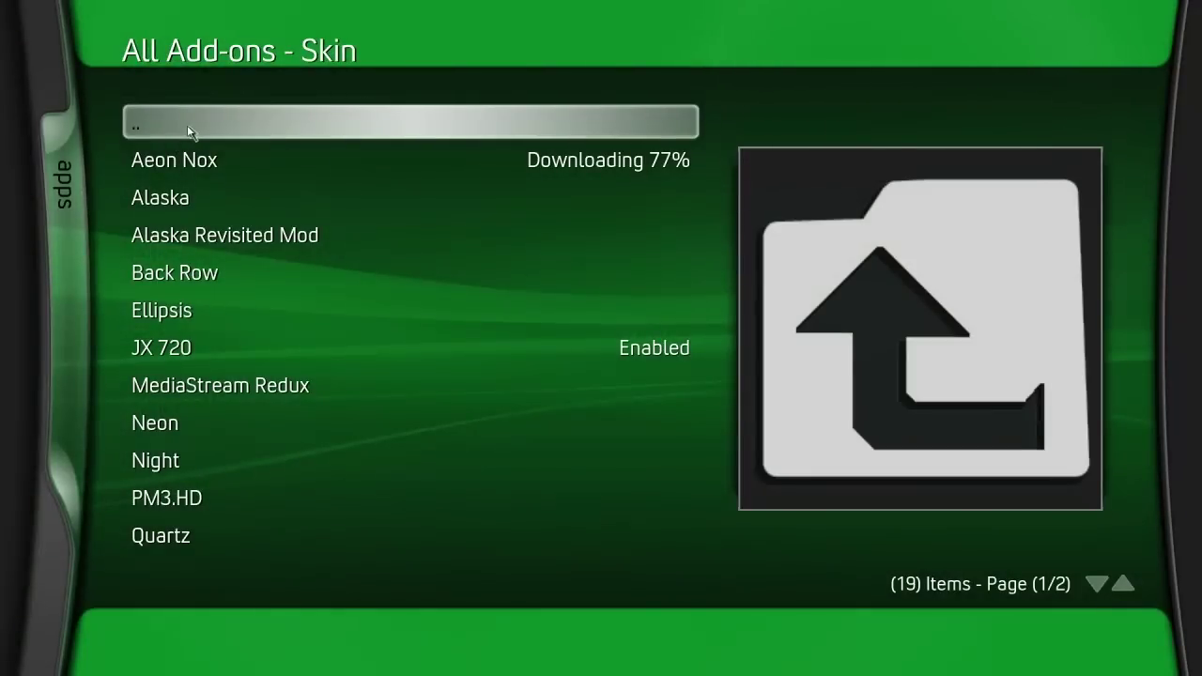
Go back to the main Add-ons list, view the locations for installing from a zip file, and return to the home screen without installing.
left_click(187, 125)
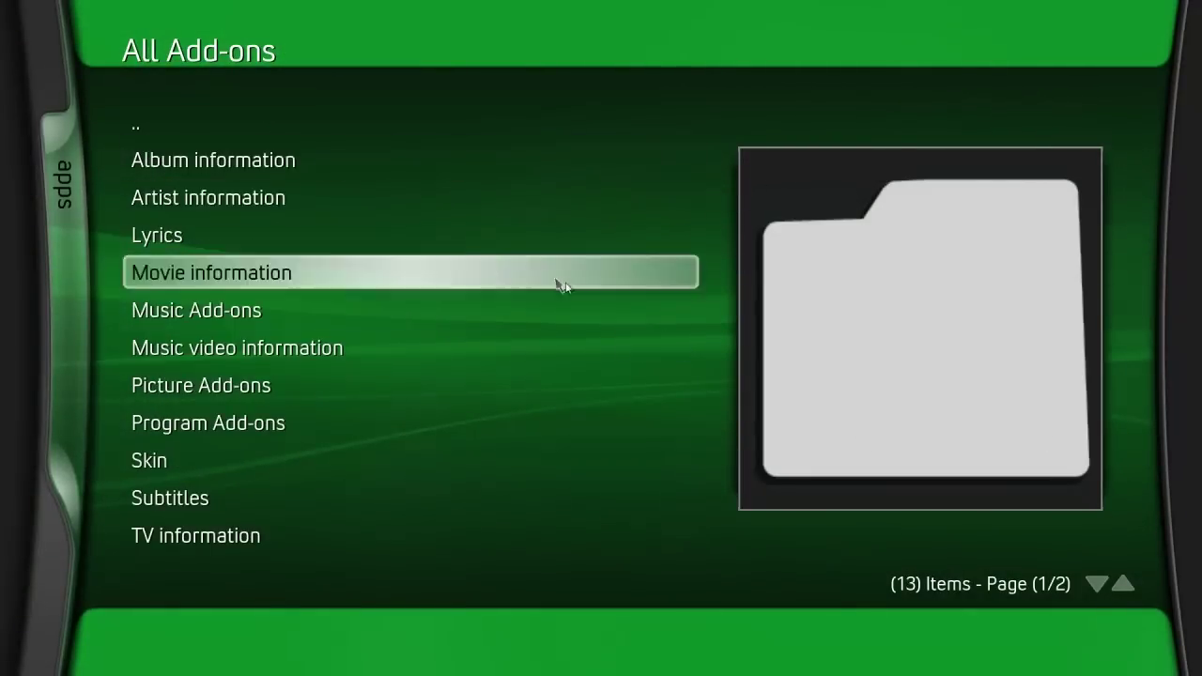
left_click(361, 128)
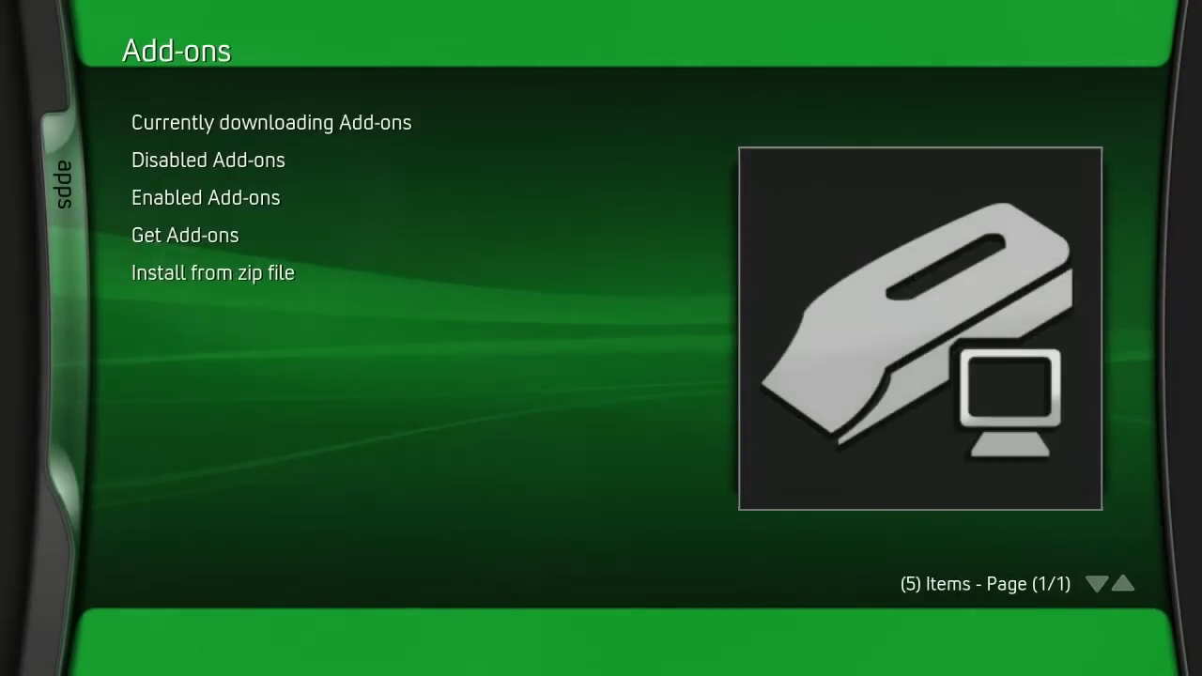
mouse_move(34, 274)
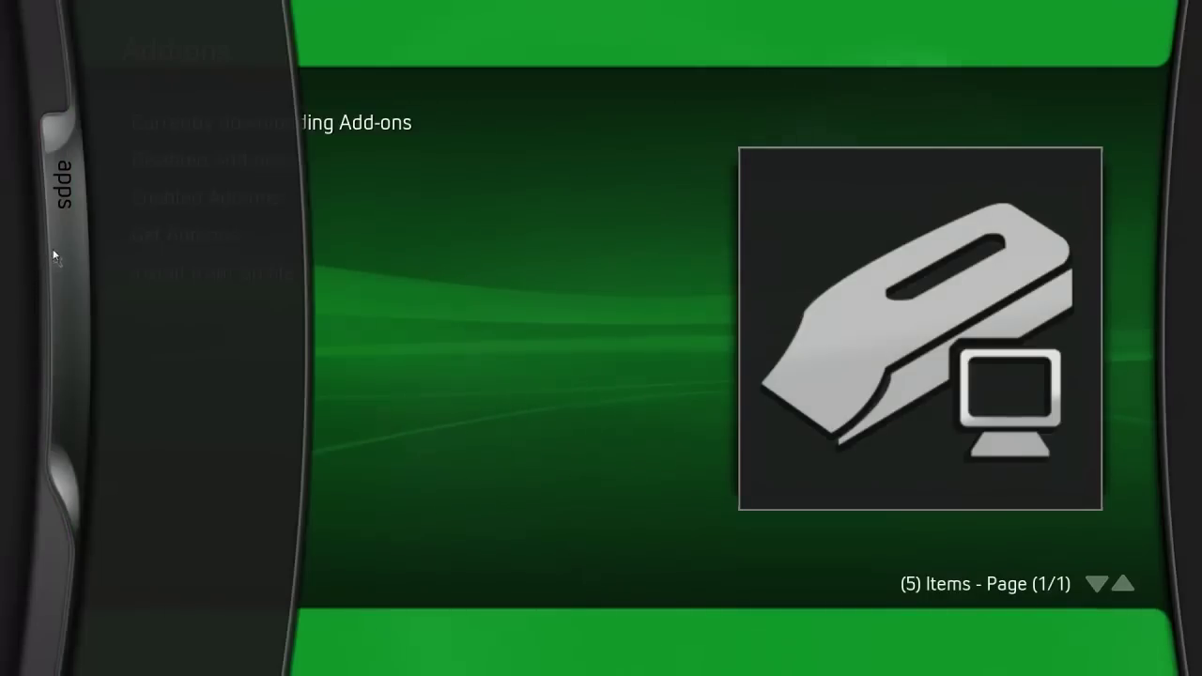
left_click(523, 277)
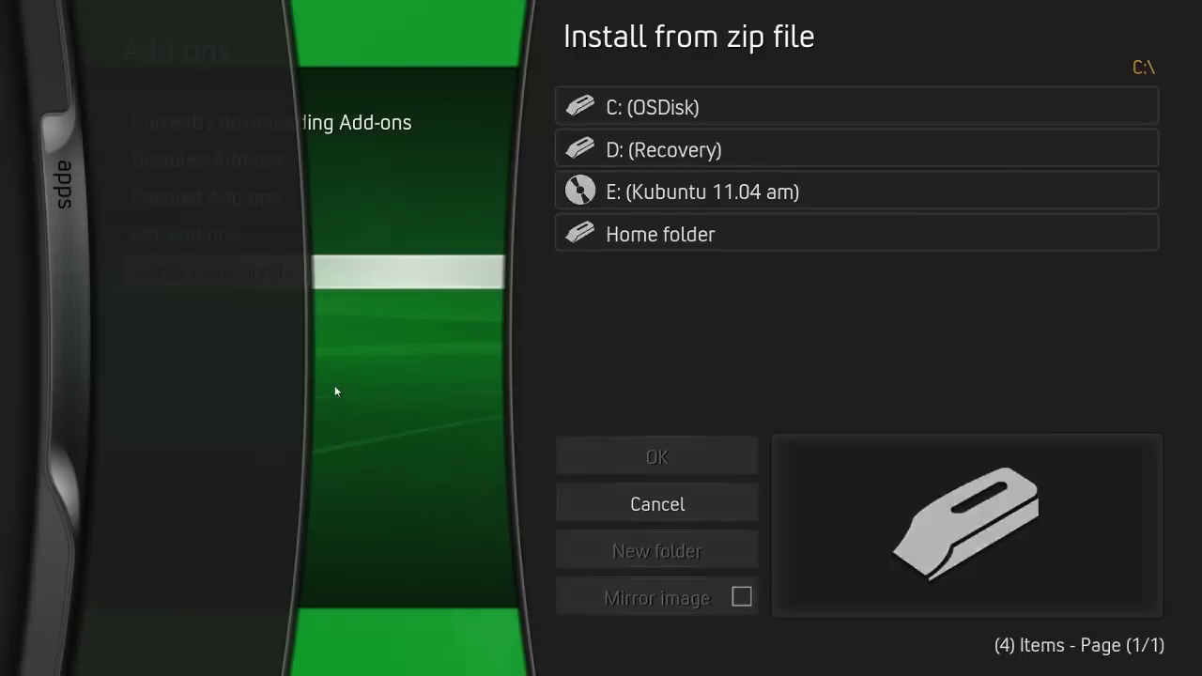
key("Escape")
key("Escape")
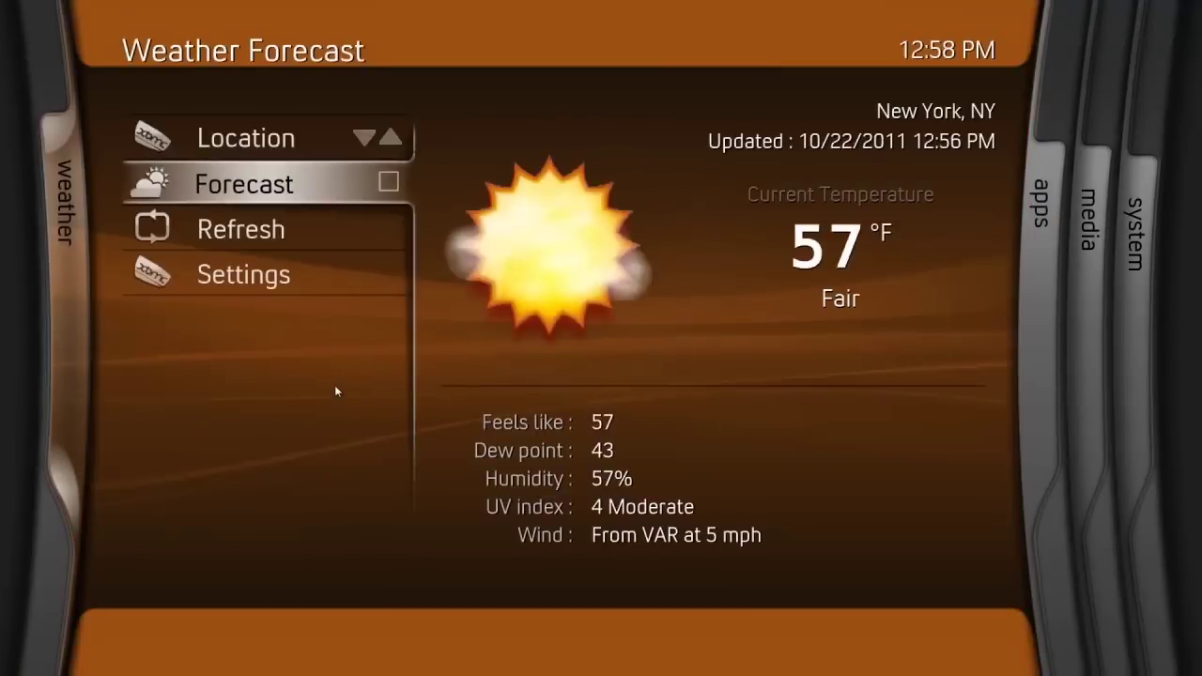
Move to the Applications section of the home screen and agree to switch to the Aeon Nox skin.
key("Right")
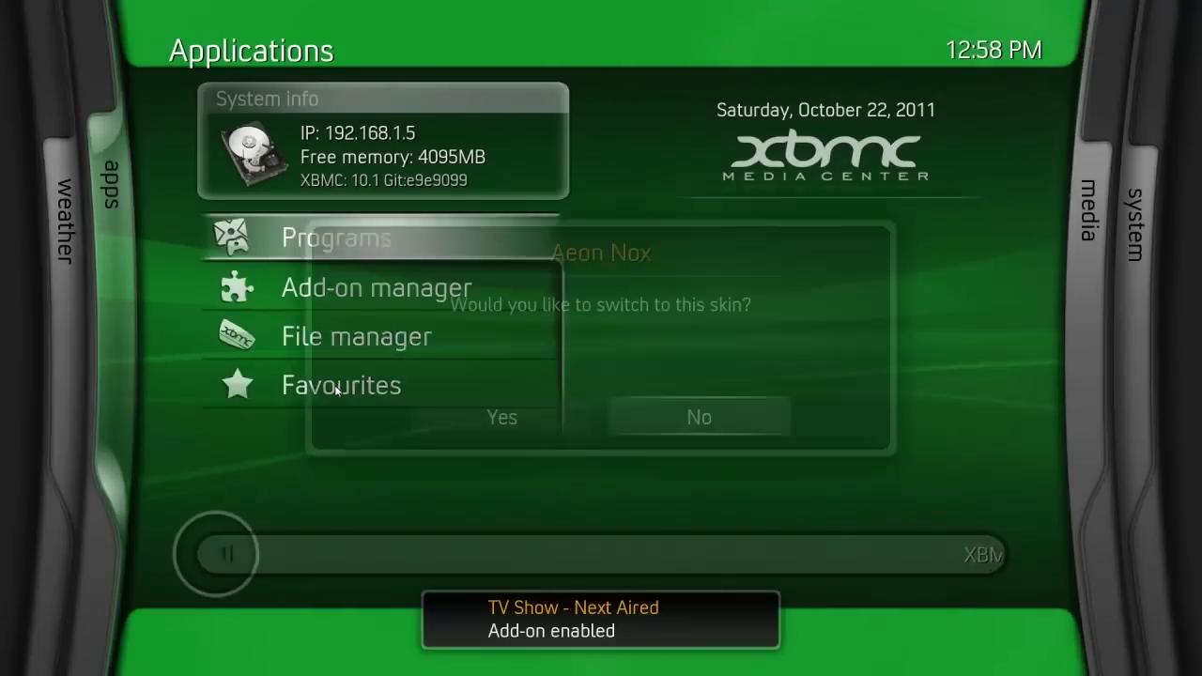
key("Left")
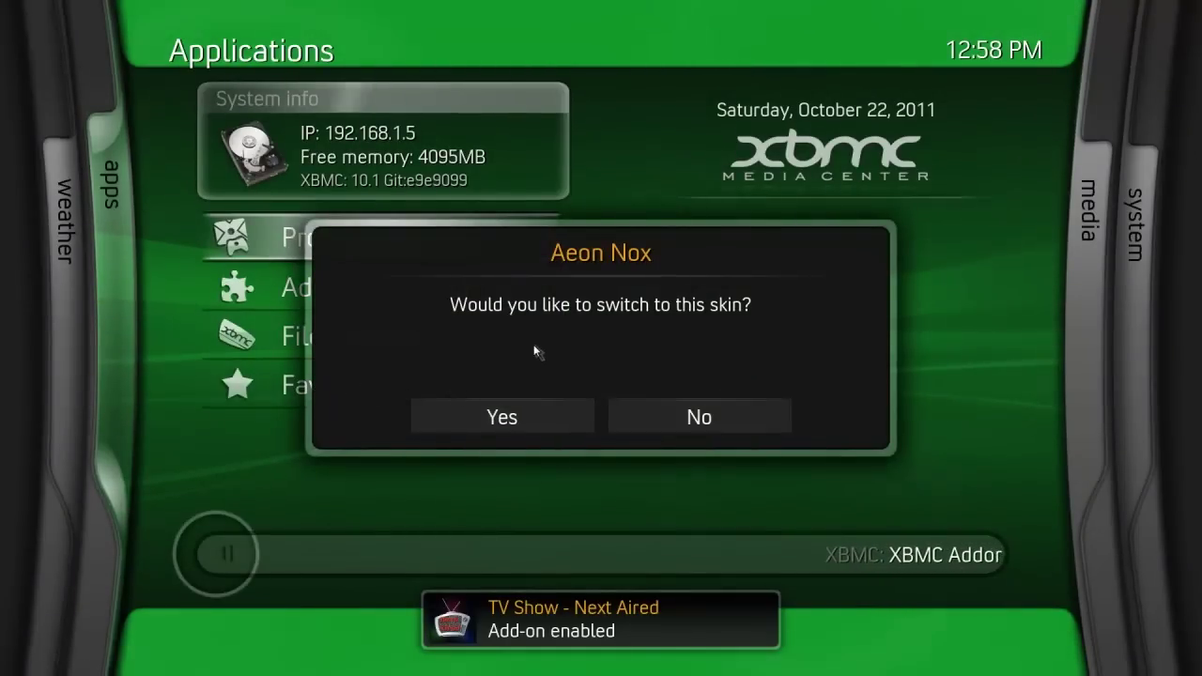
key("Right")
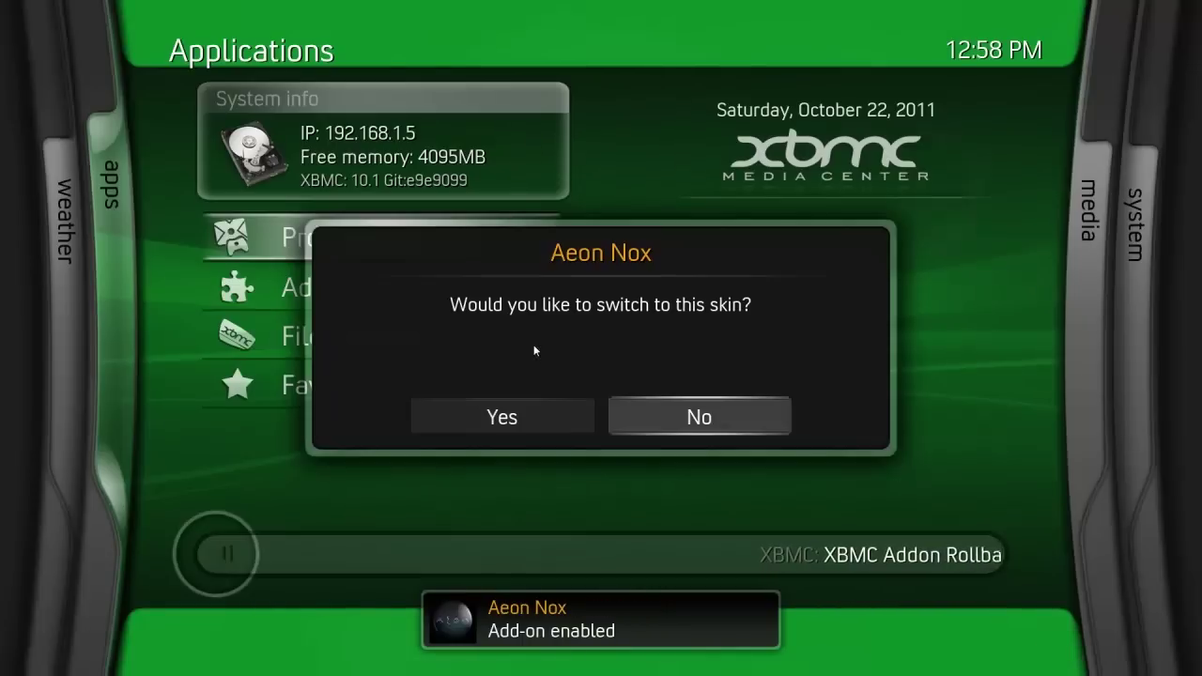
key("Left")
key("Return")
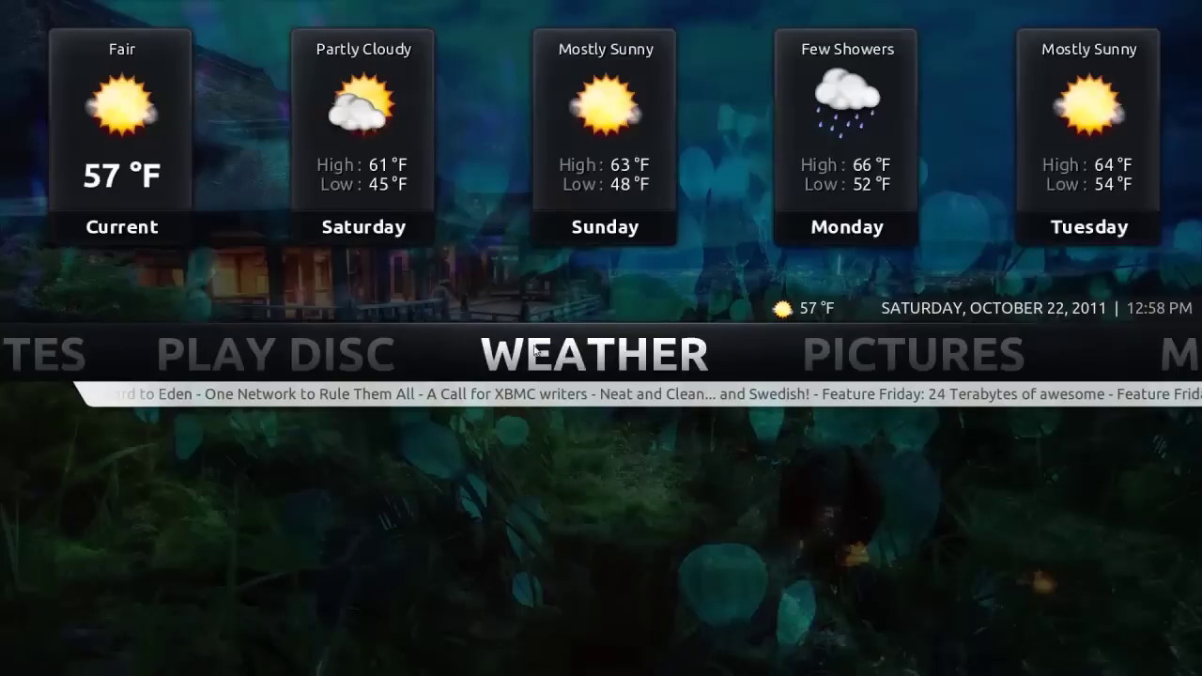
Move along the home screen to Add-ons and open the XBMC.org add-ons under Get Add-ons.
key("Right")
key("Right")
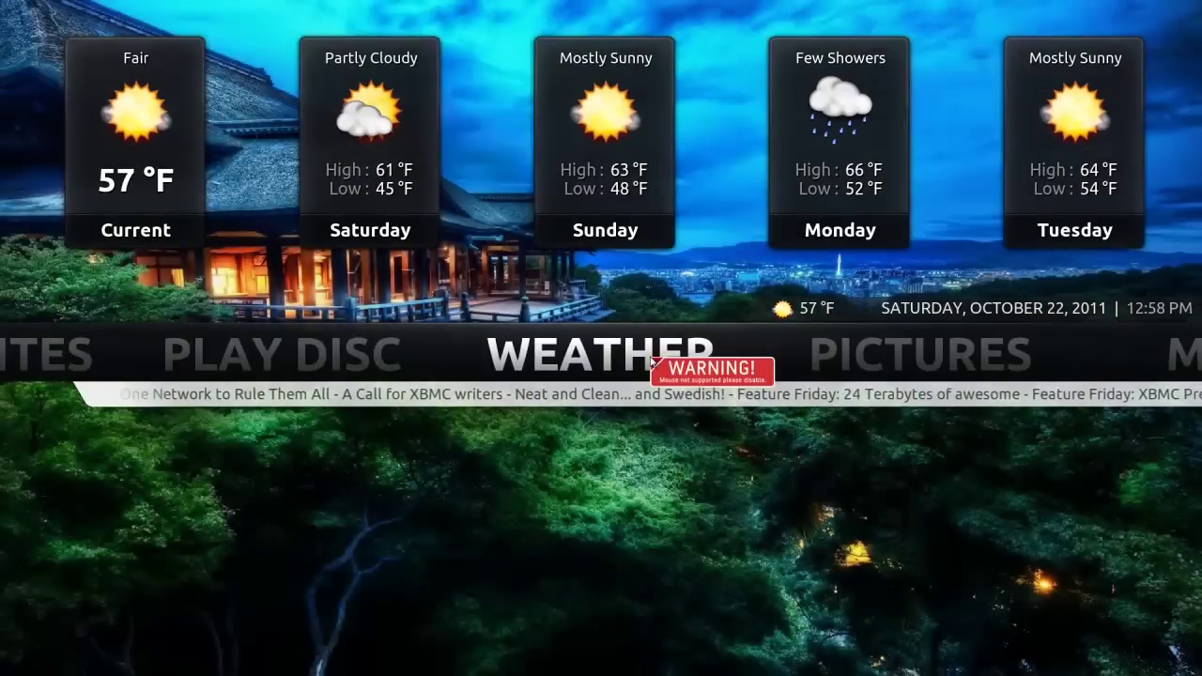
key("Left")
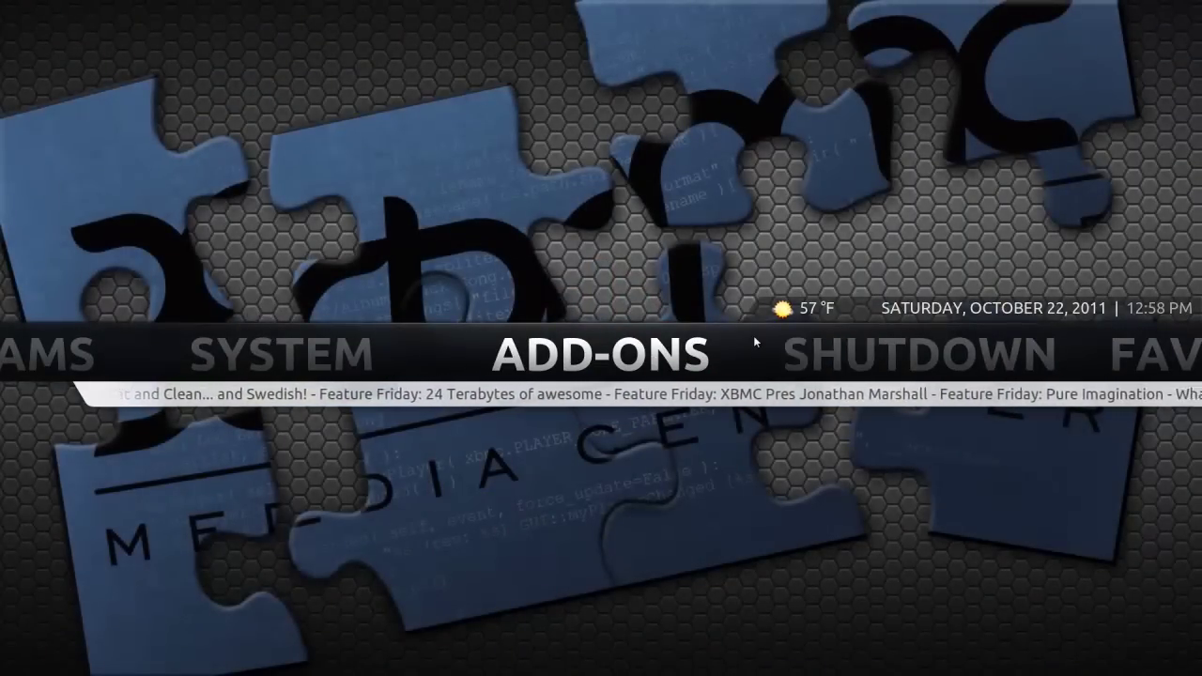
key("Return")
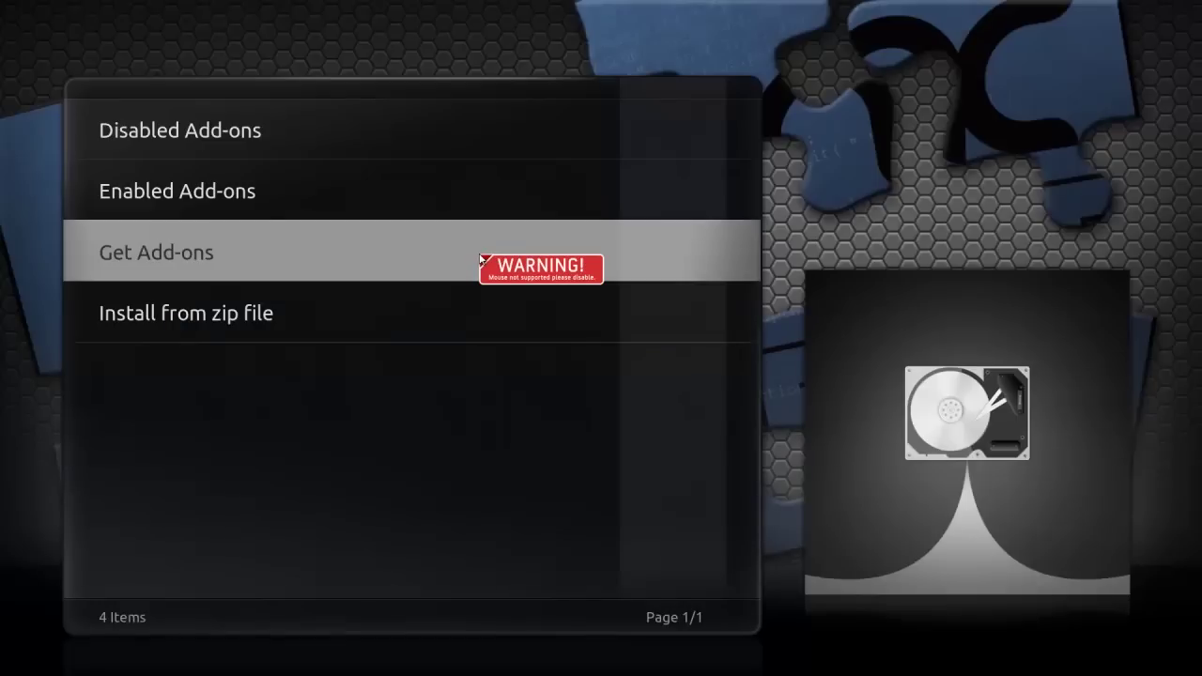
left_click(226, 235)
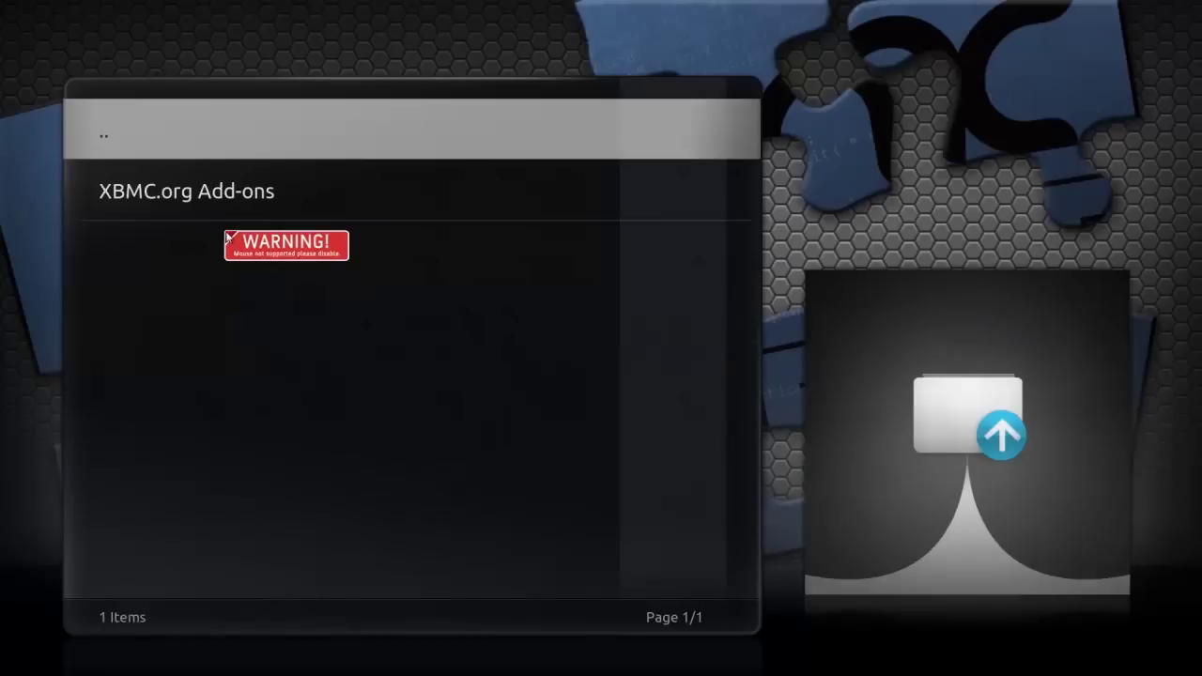
left_click(283, 210)
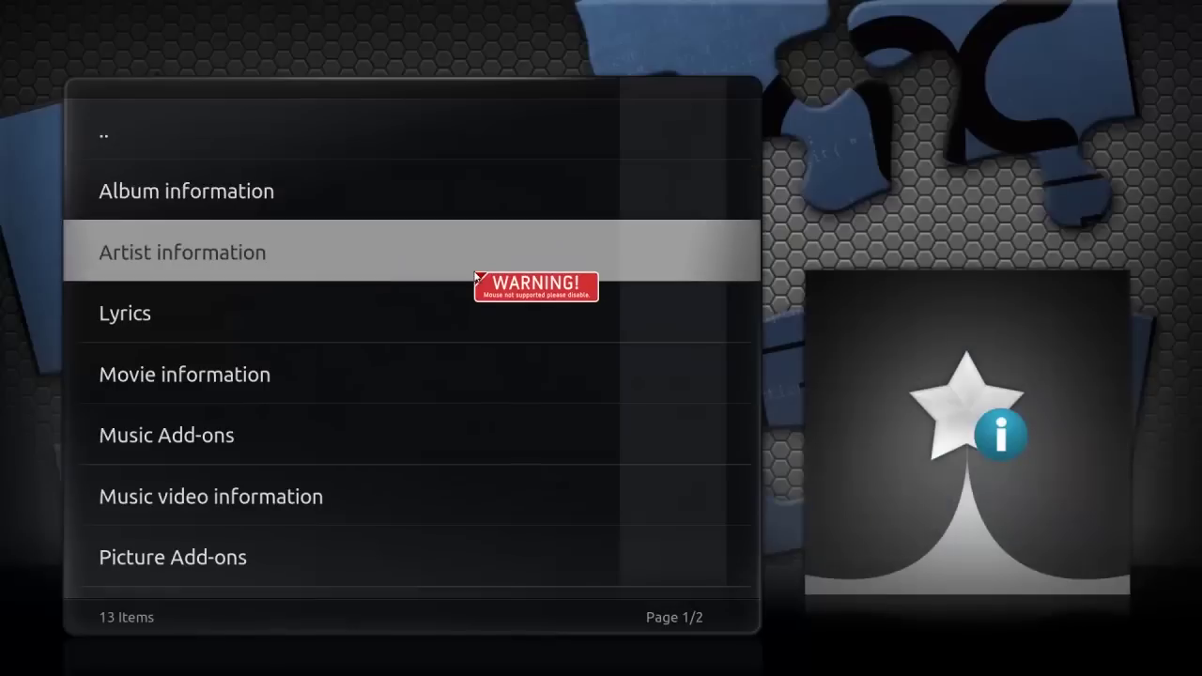
View the available Web interface add-ons and go back to the add-on categories.
scroll(417, 253, "down", 6)
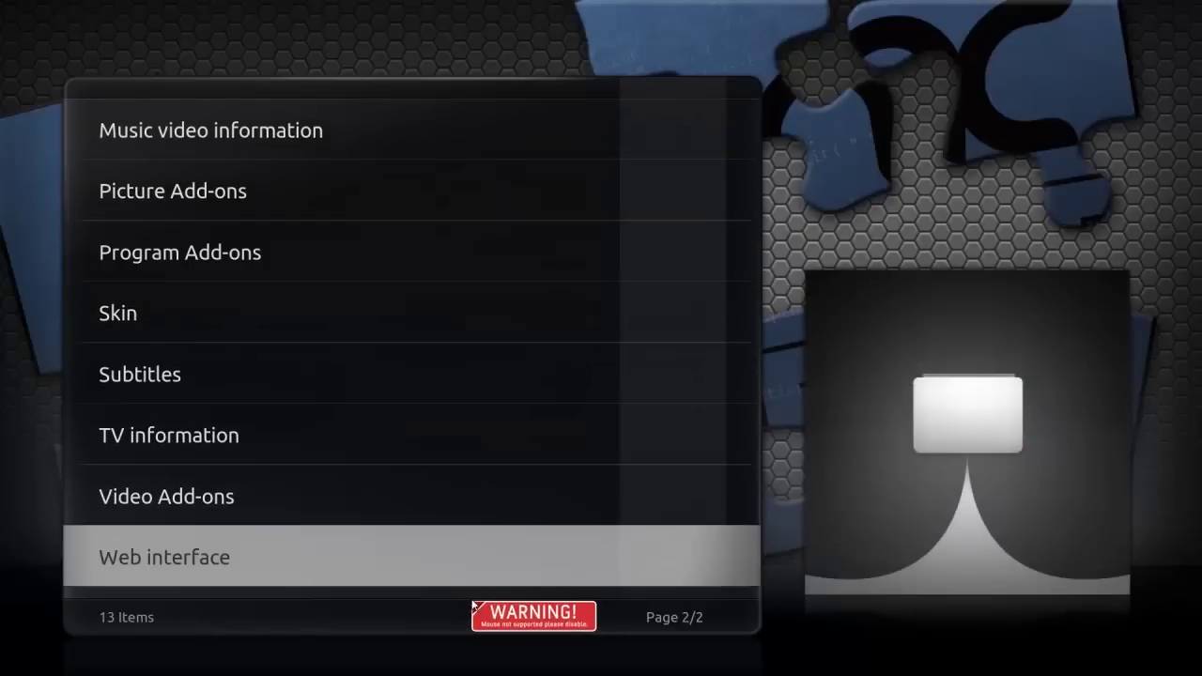
left_click(445, 580)
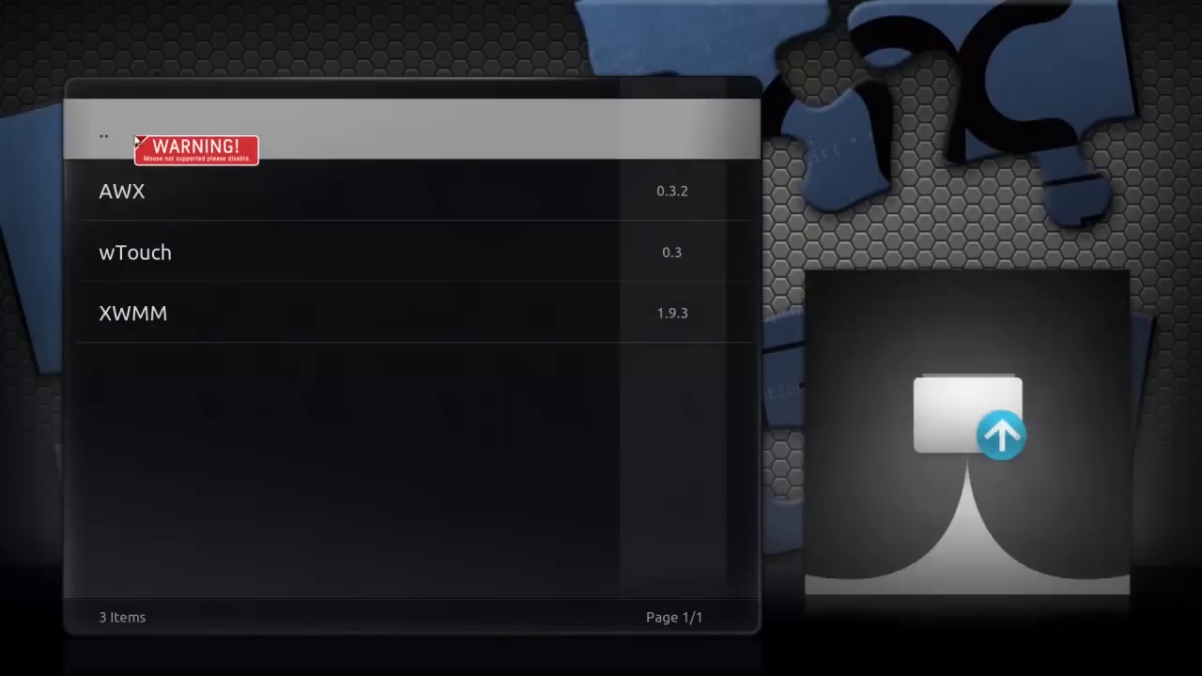
left_click(135, 137)
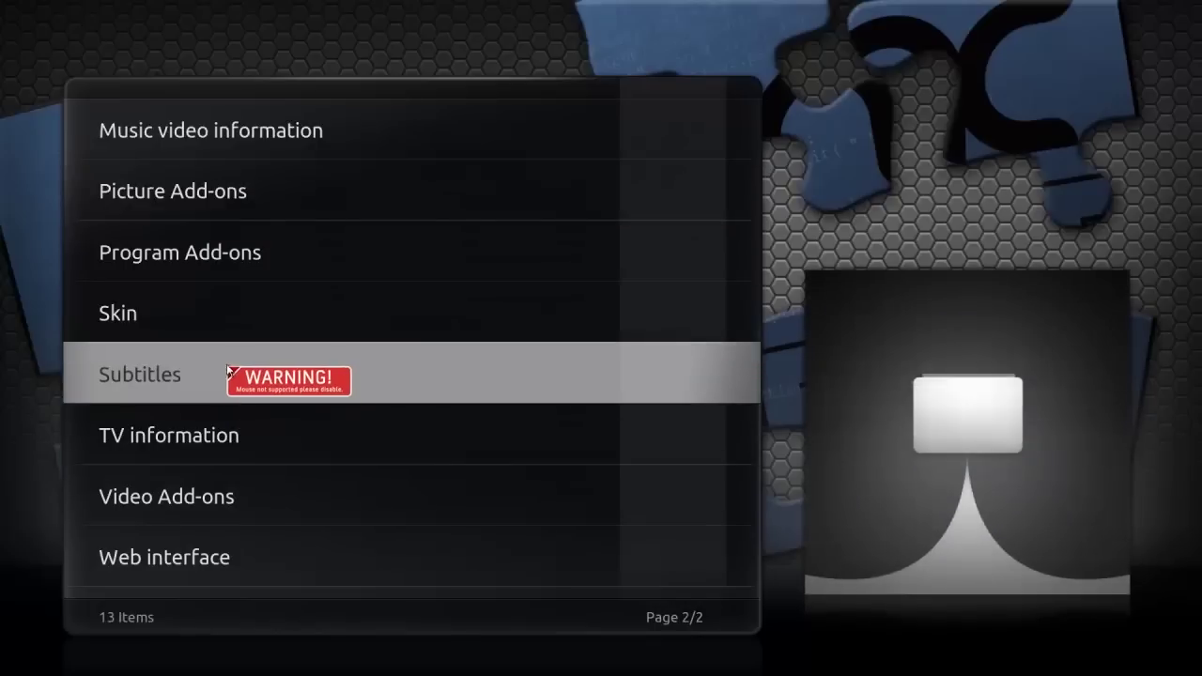
Look through the whole list of Music Add-ons and return to the add-on categories.
scroll(233, 376, "up", 5)
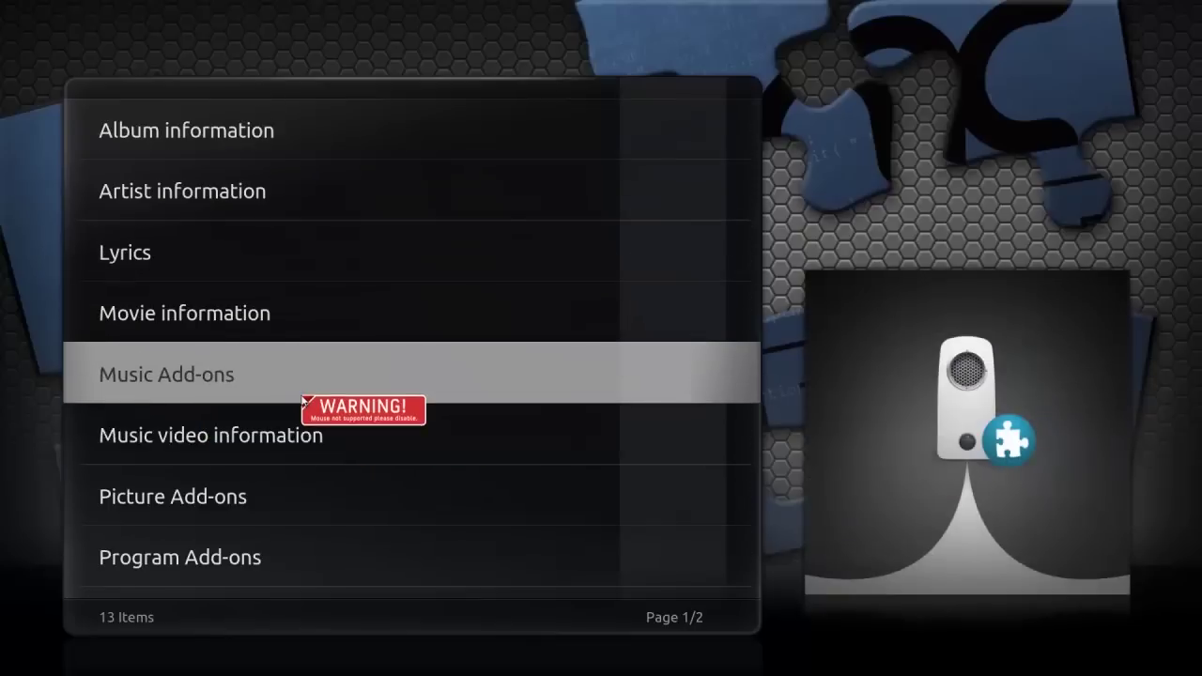
left_click(244, 362)
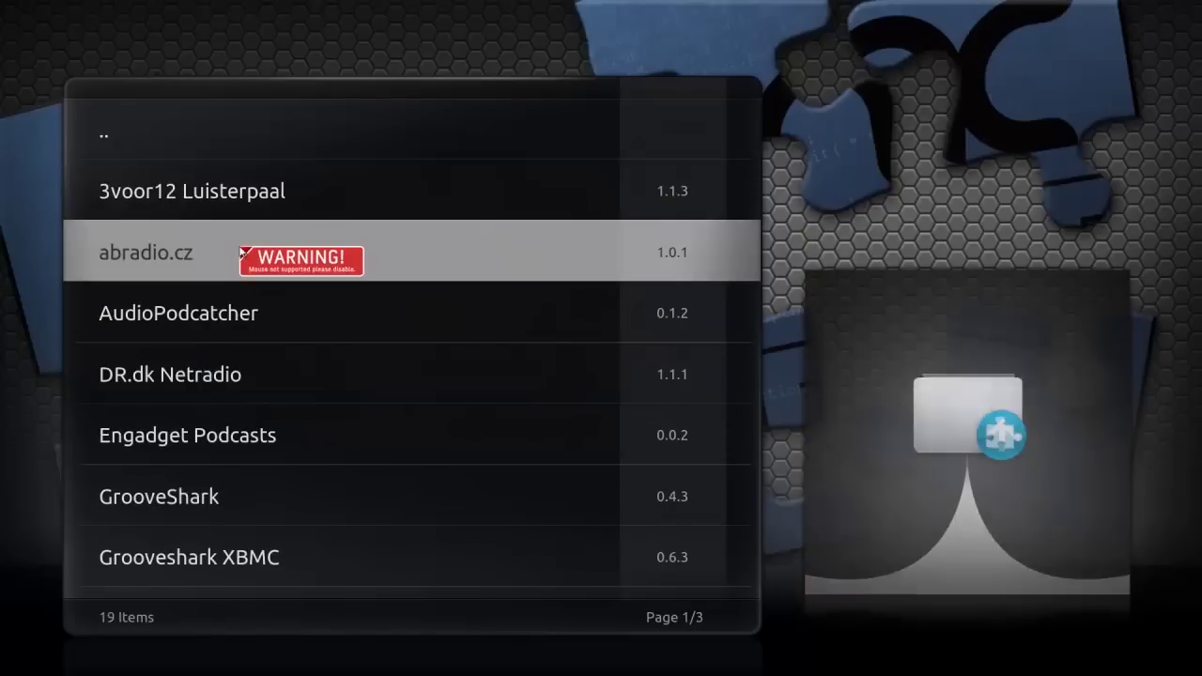
scroll(301, 272, "down", 3)
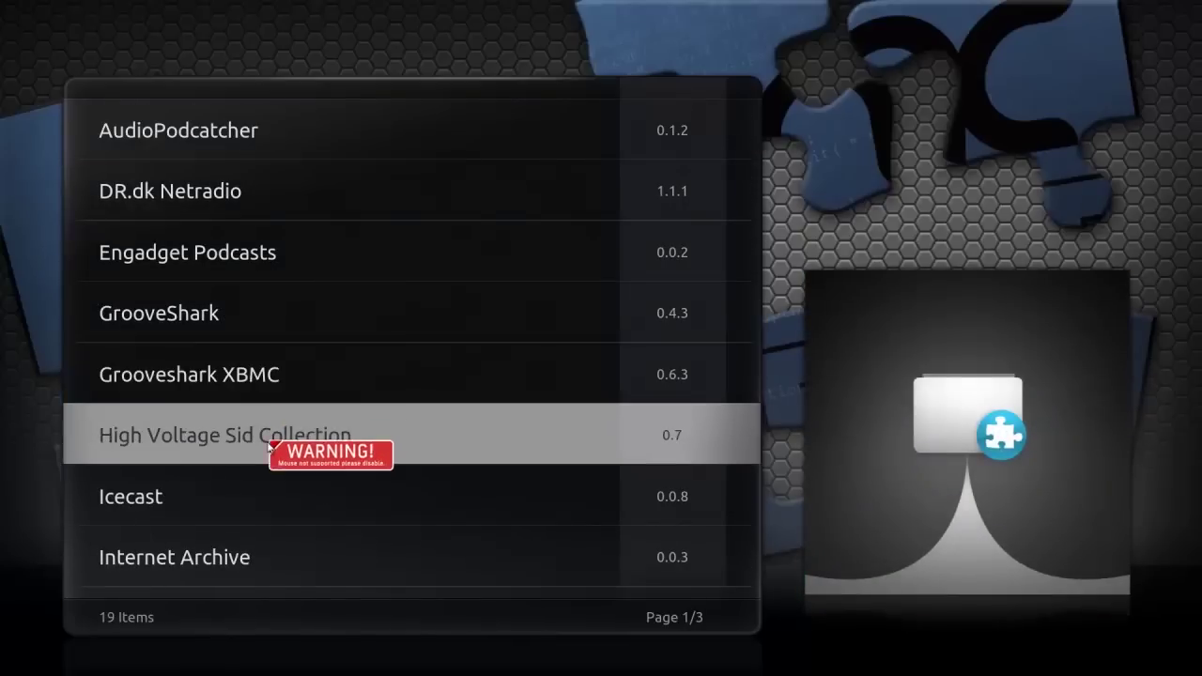
scroll(216, 438, "down", 2)
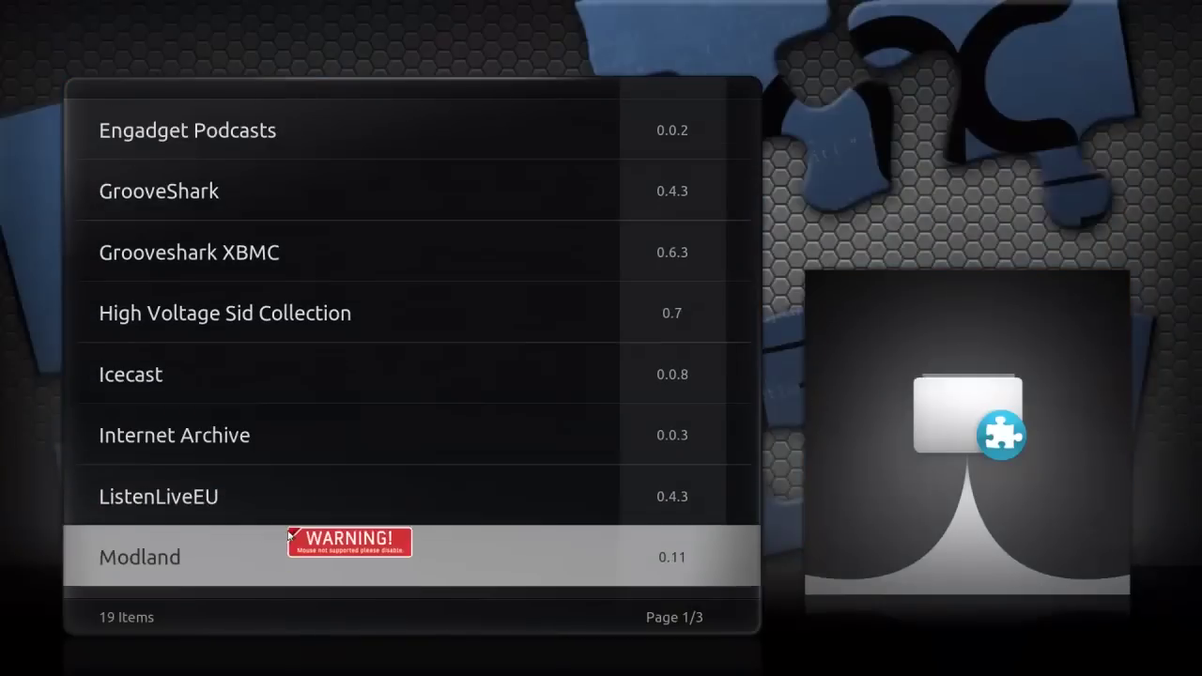
scroll(268, 545, "down", 7)
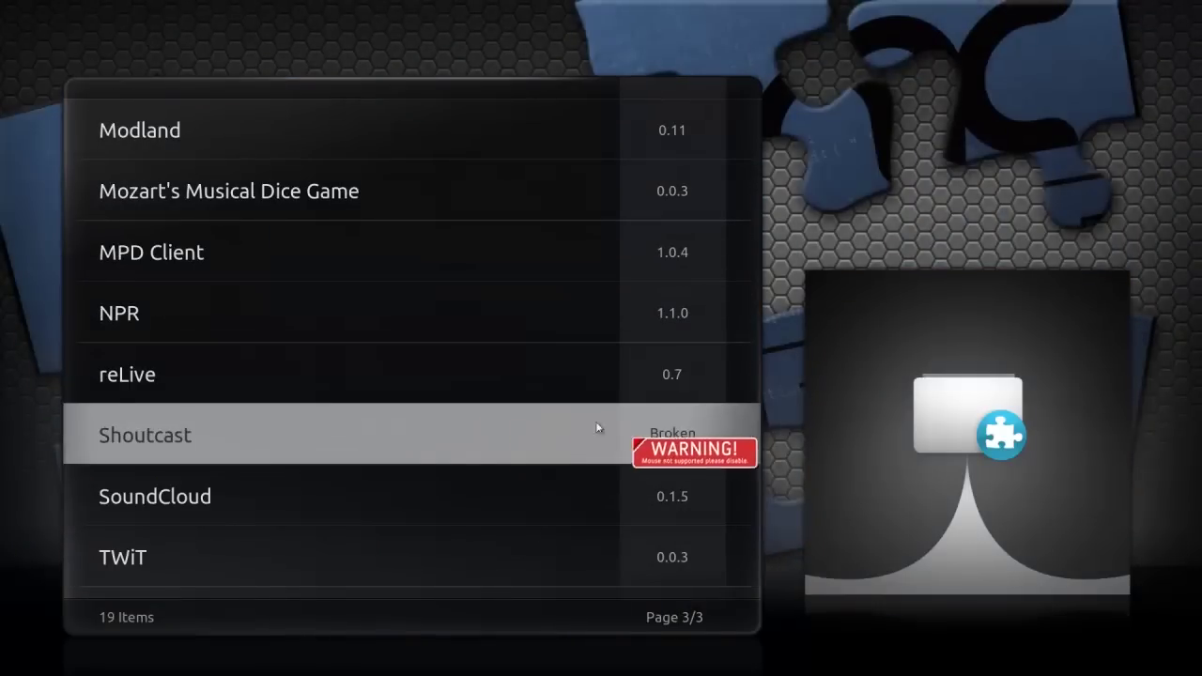
scroll(184, 202, "up", 16)
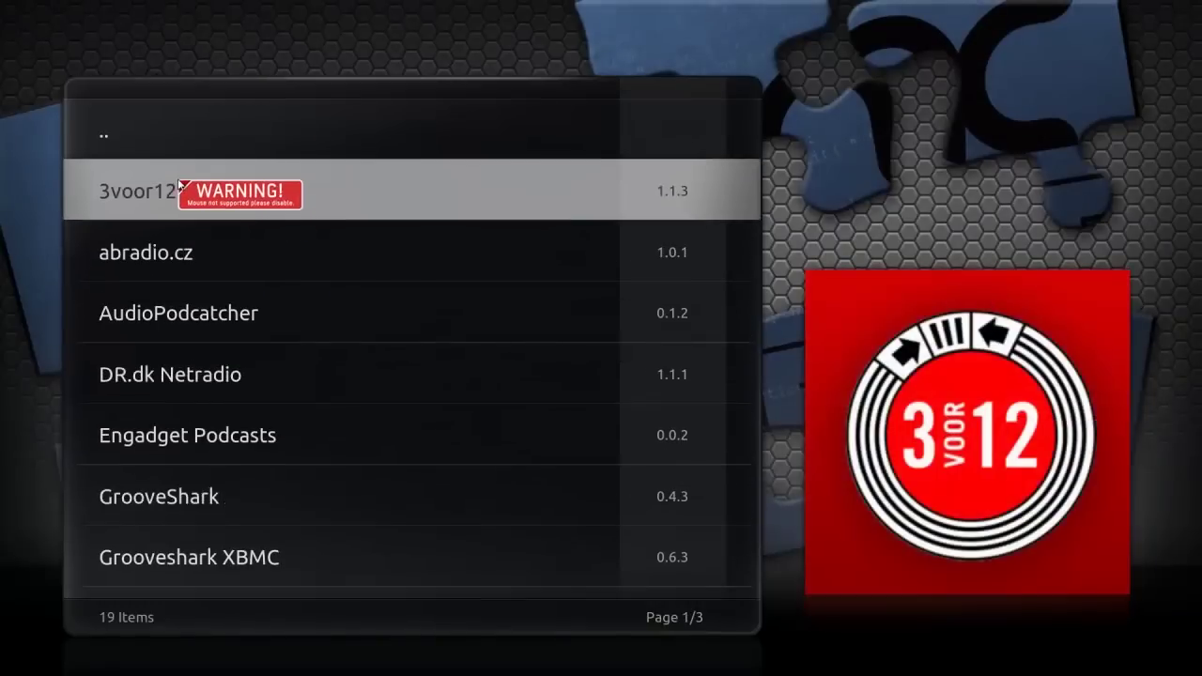
left_click(156, 145)
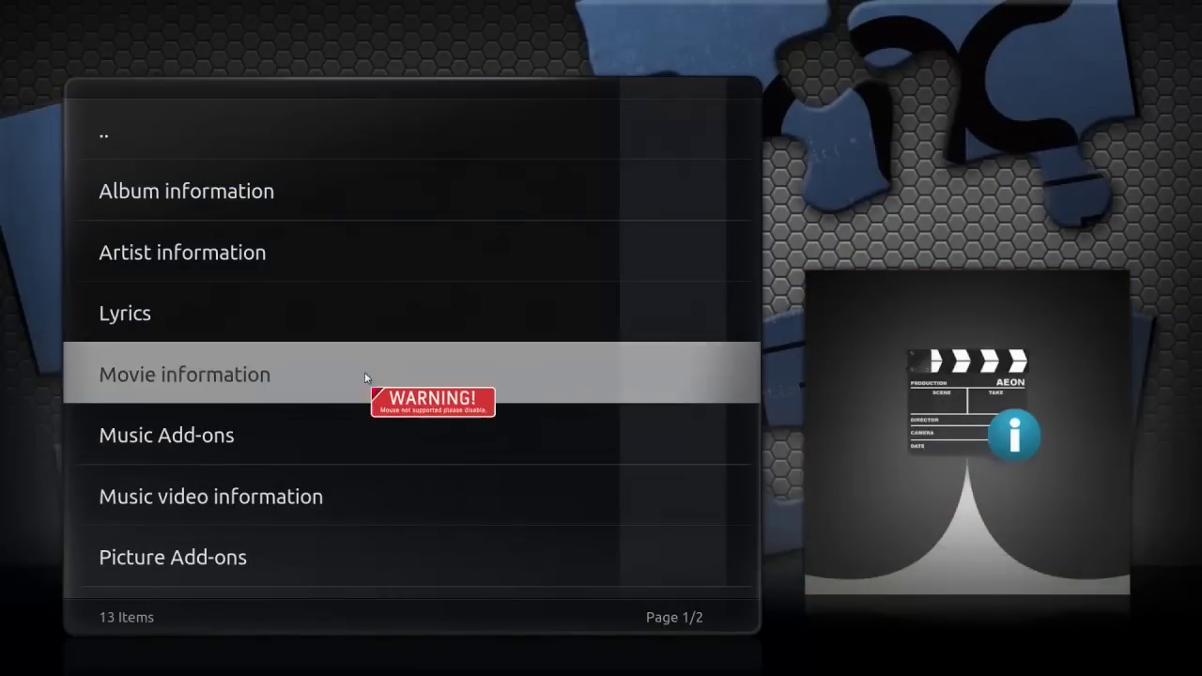
Look through the Video Add-ons list and open the add-on information of YouTube.
scroll(442, 530, "down", 8)
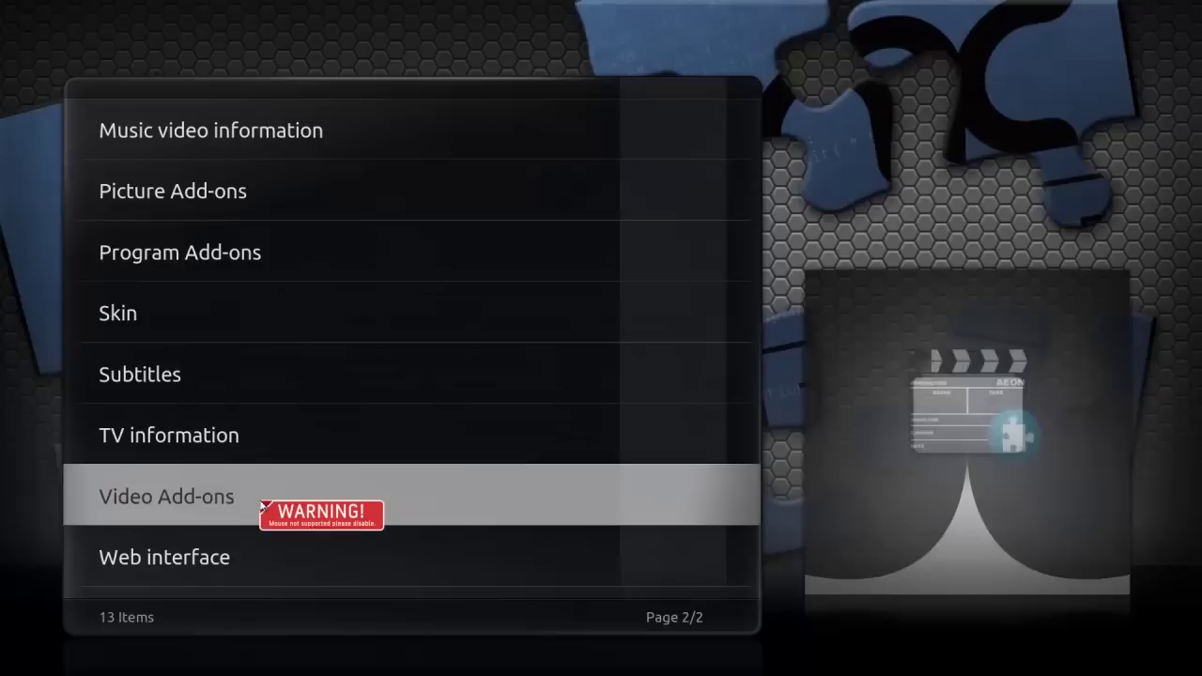
left_click(315, 512)
scroll(464, 499, "down", 12)
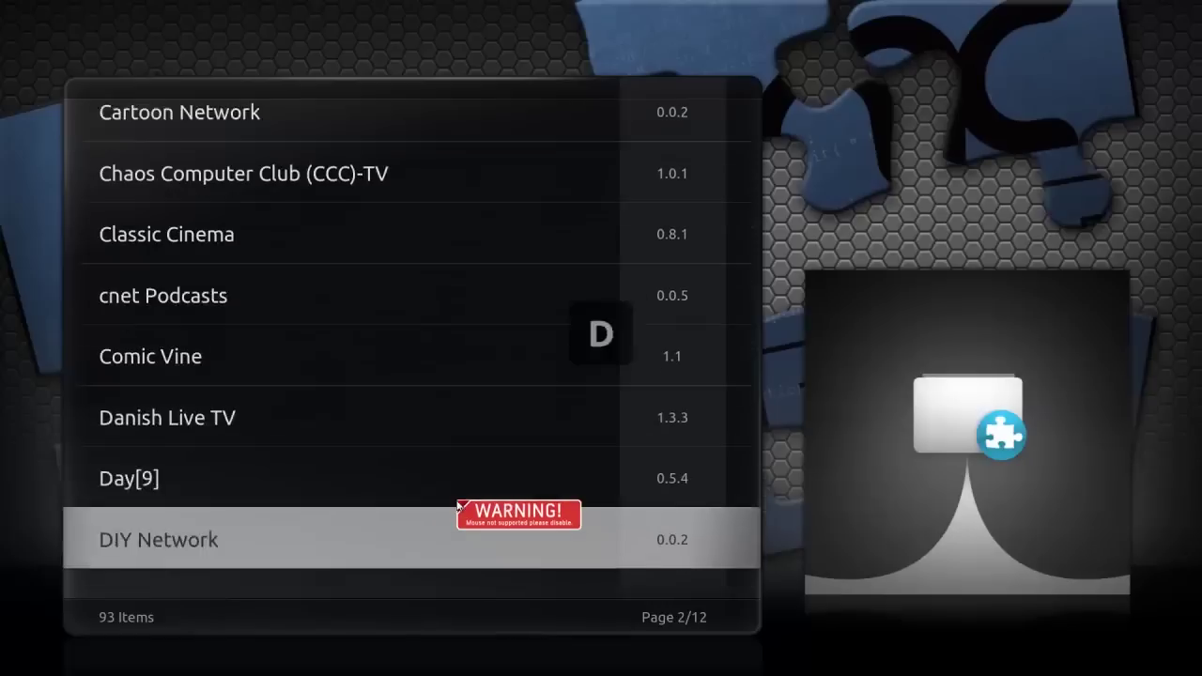
scroll(454, 507, "down", 18)
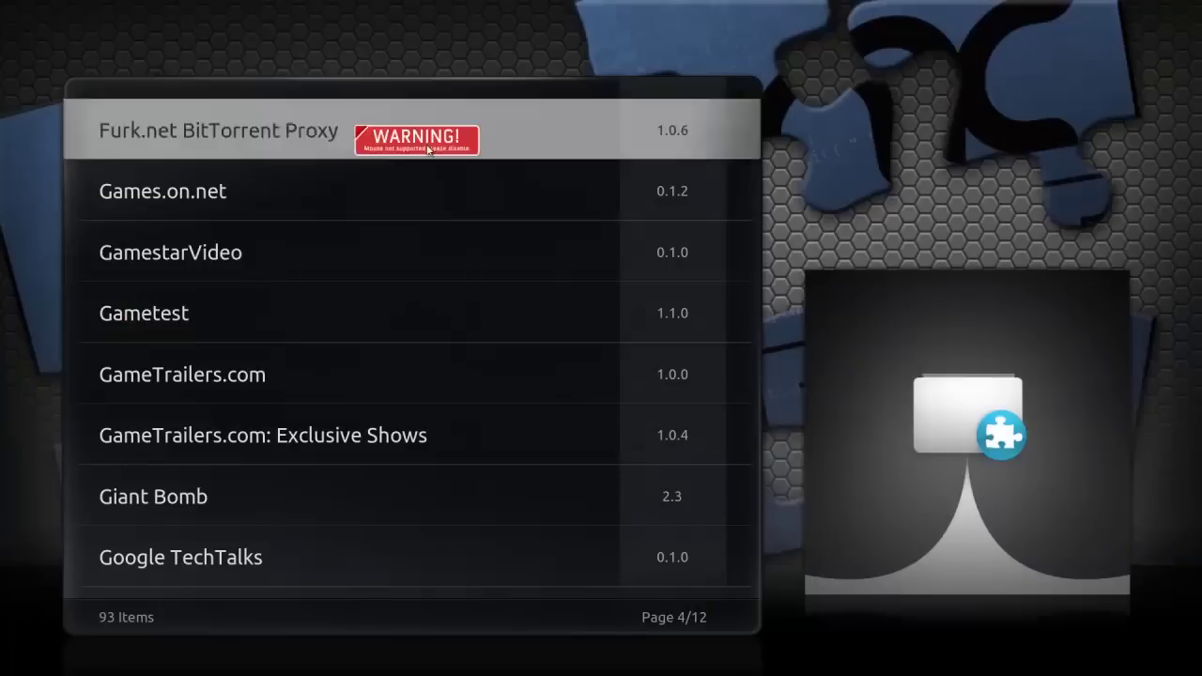
scroll(616, 479, "down", 5)
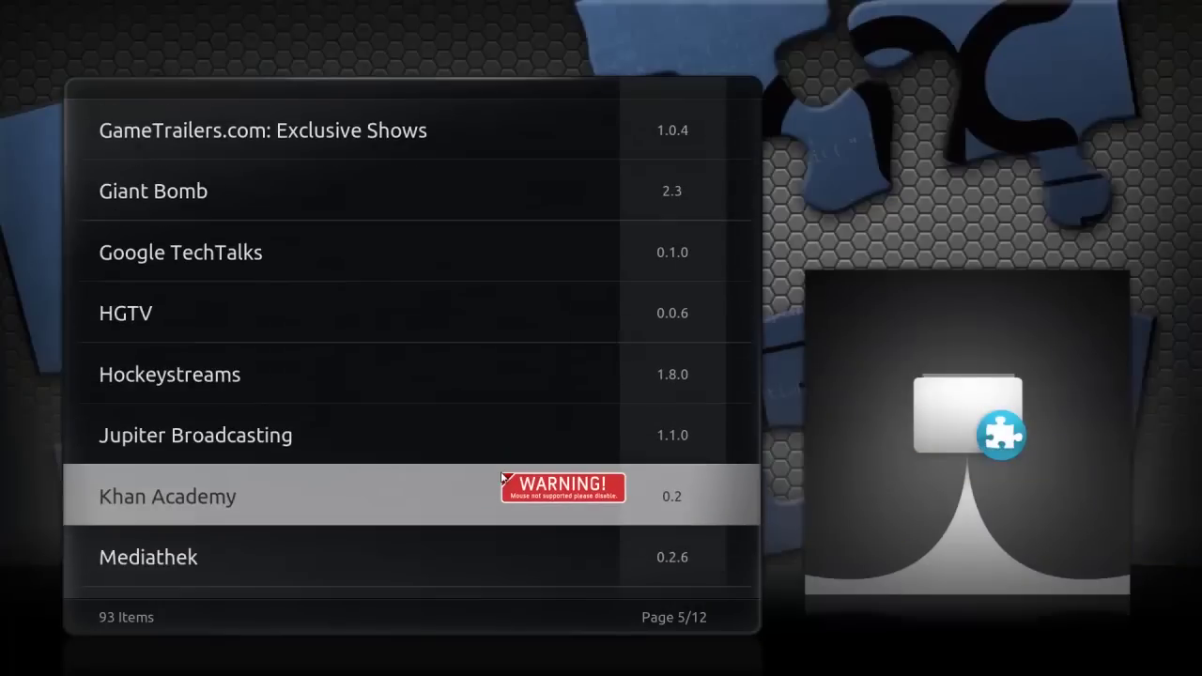
scroll(330, 546, "down", 4)
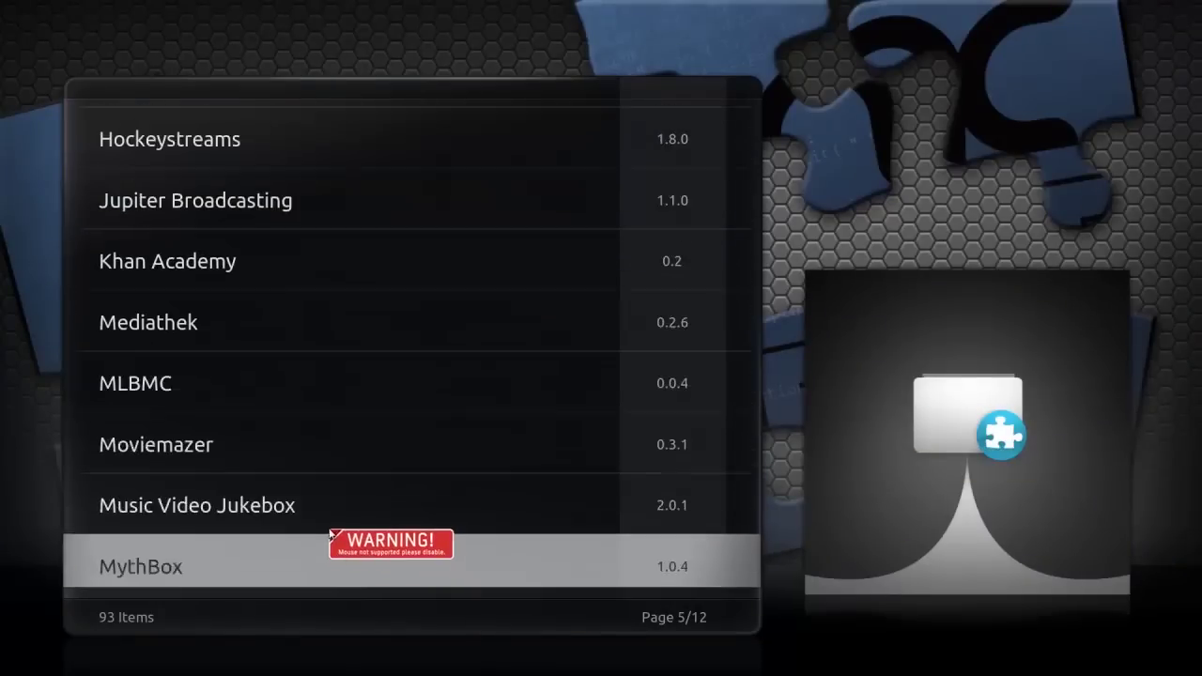
scroll(356, 498, "down", 4)
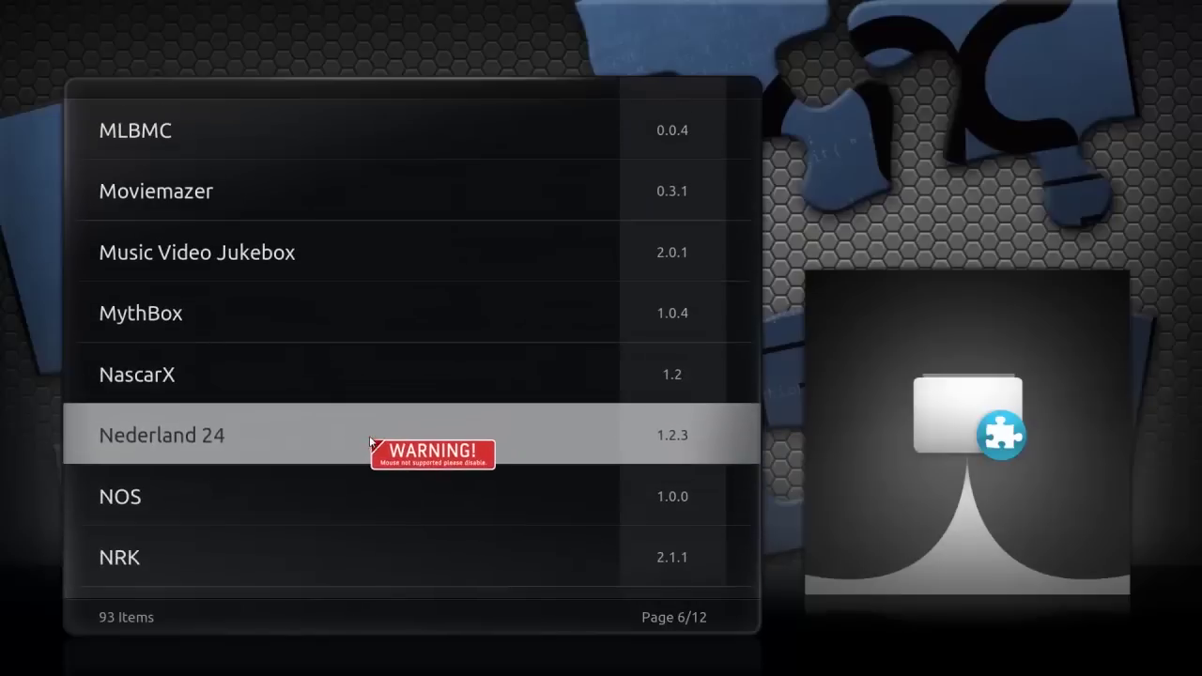
scroll(348, 461, "down", 12)
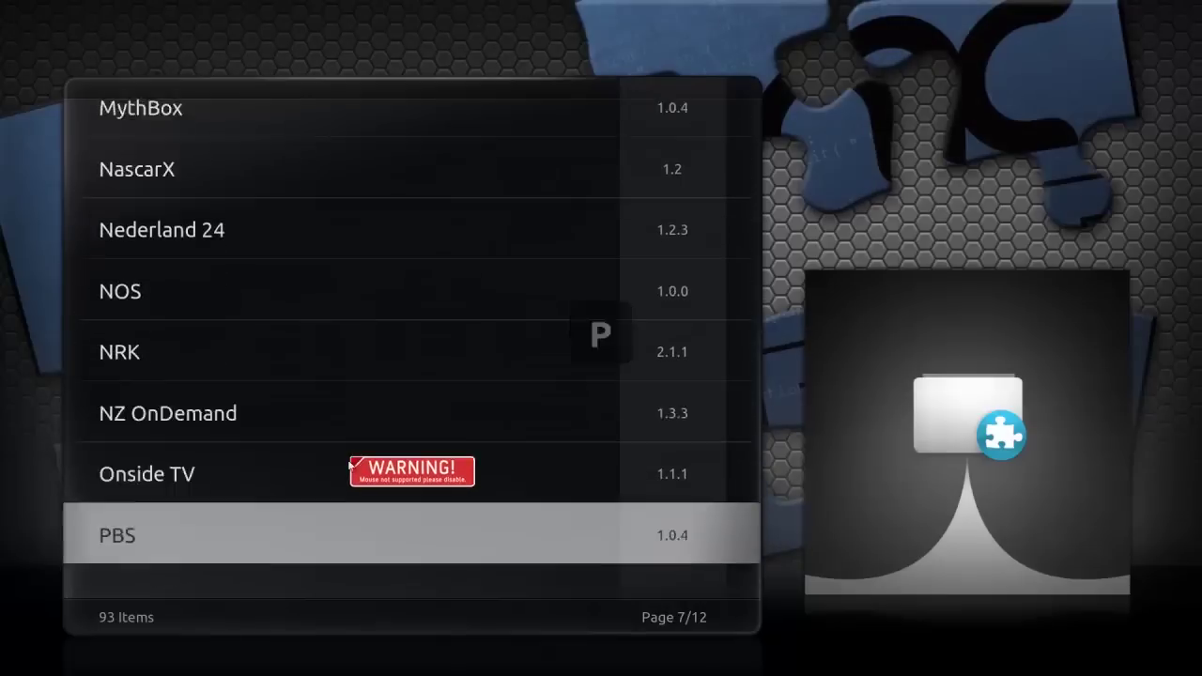
scroll(369, 472, "down", 16)
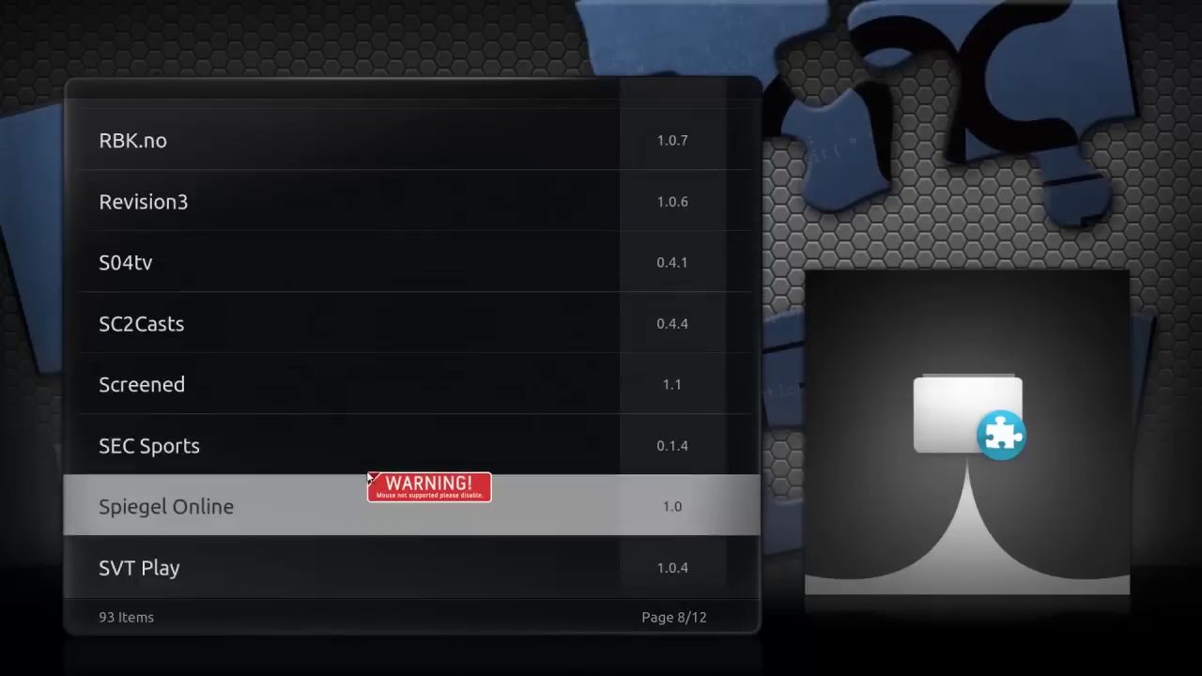
scroll(366, 484, "down", 15)
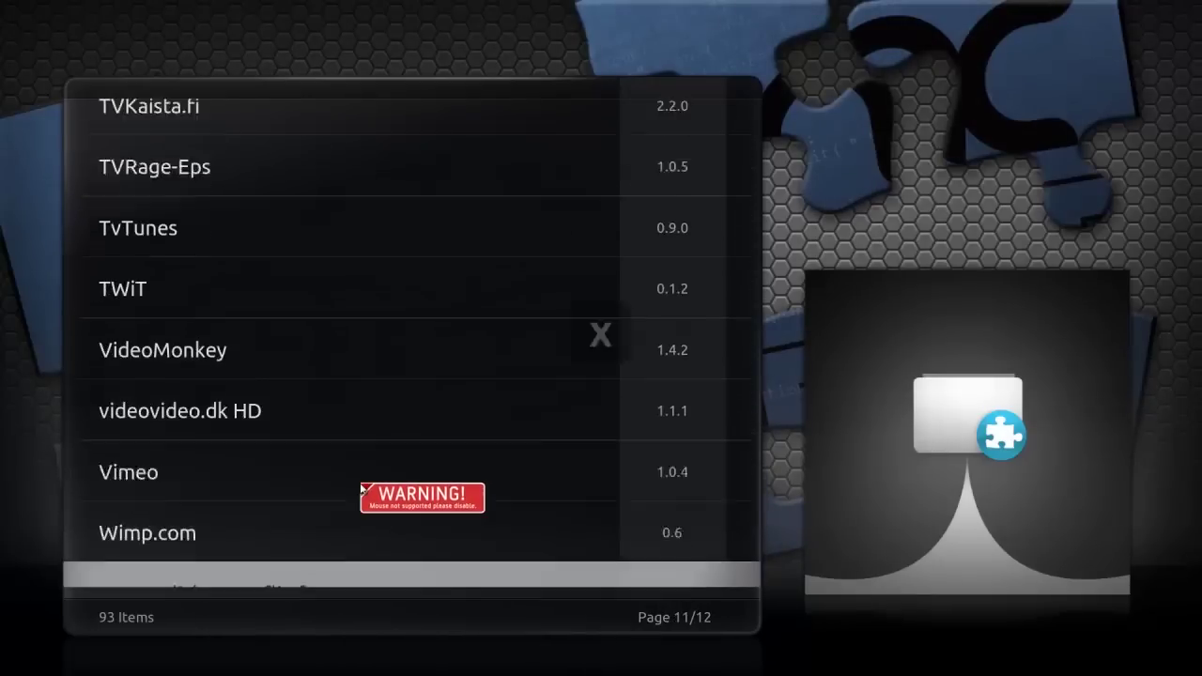
left_click(348, 425)
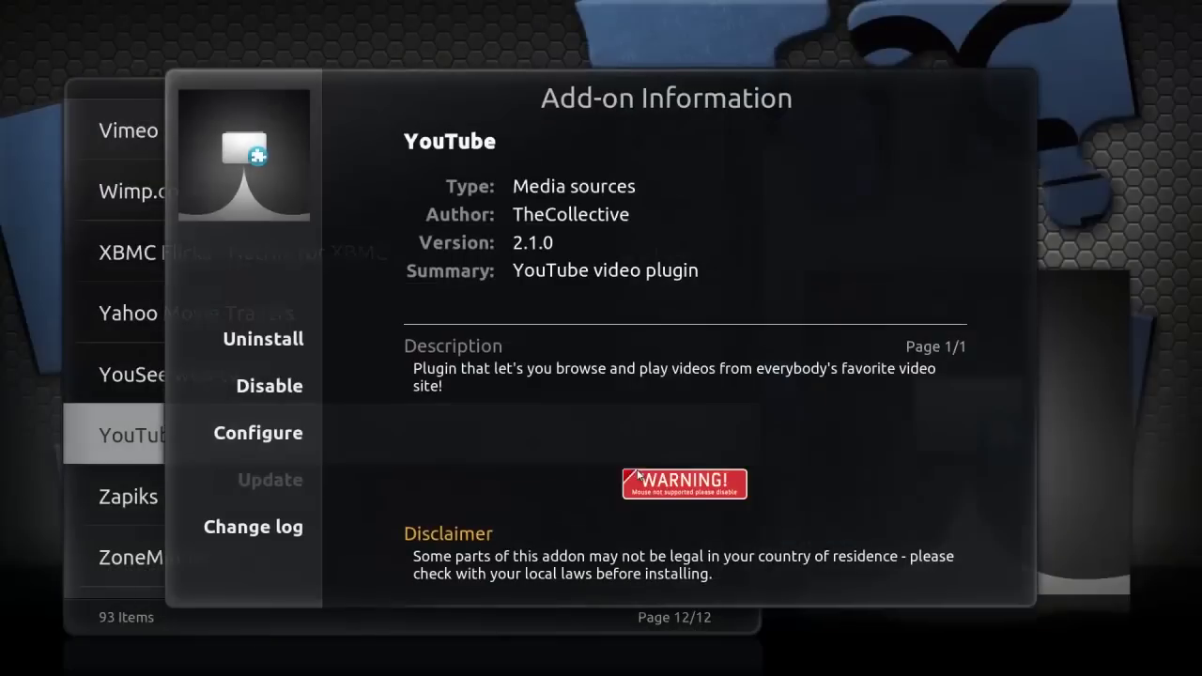